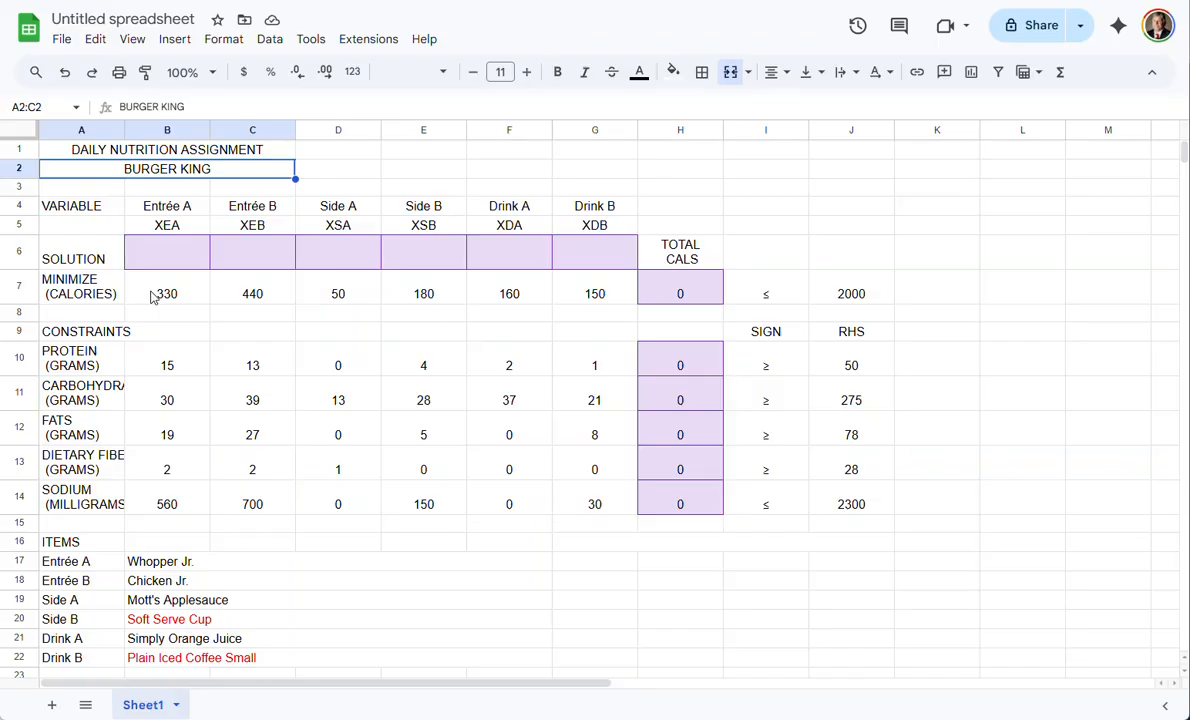
Examine the SUMPRODUCT formulas for total calories and the five nutrient constraints, along with the solution cells B6:G6
left_click(676, 290)
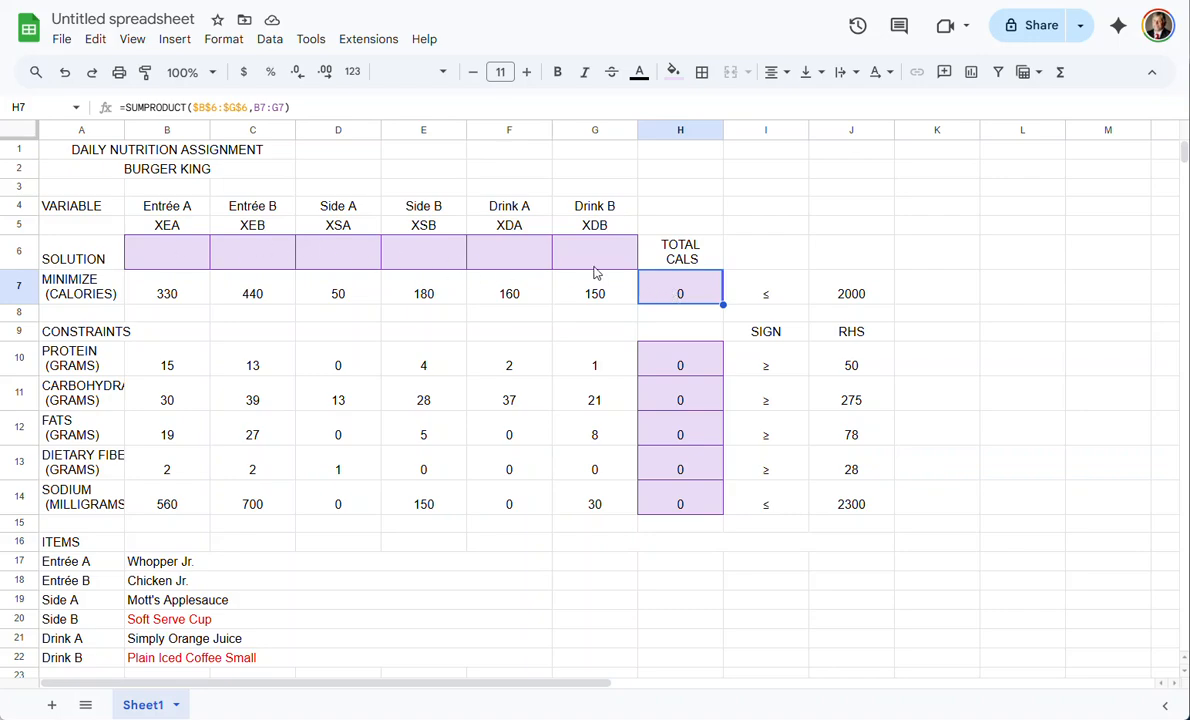
left_click(158, 263)
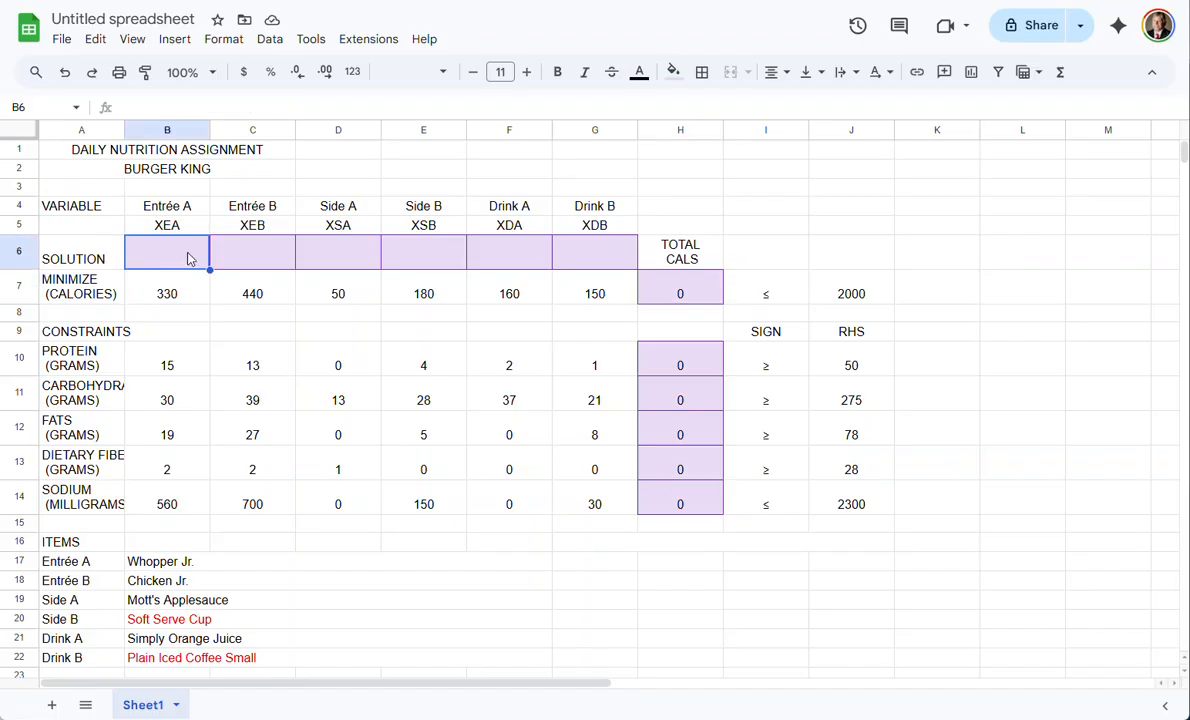
left_click(277, 256)
left_click(358, 254)
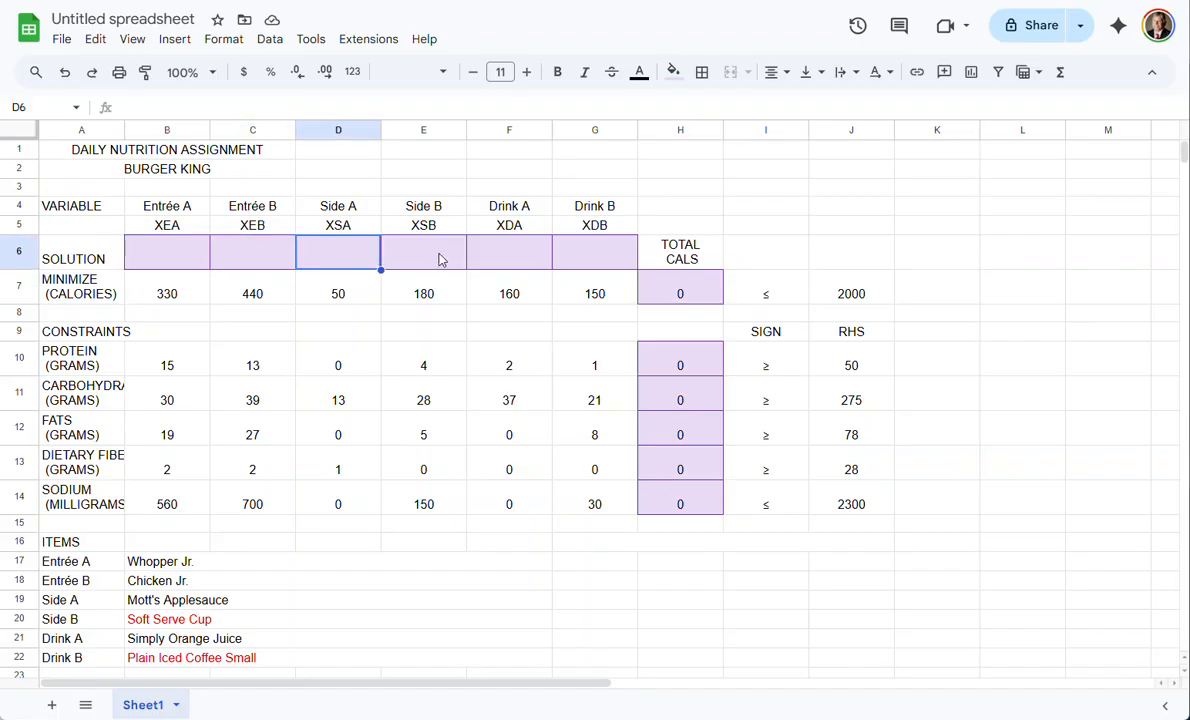
left_click(445, 245)
left_click(516, 245)
left_click(560, 250)
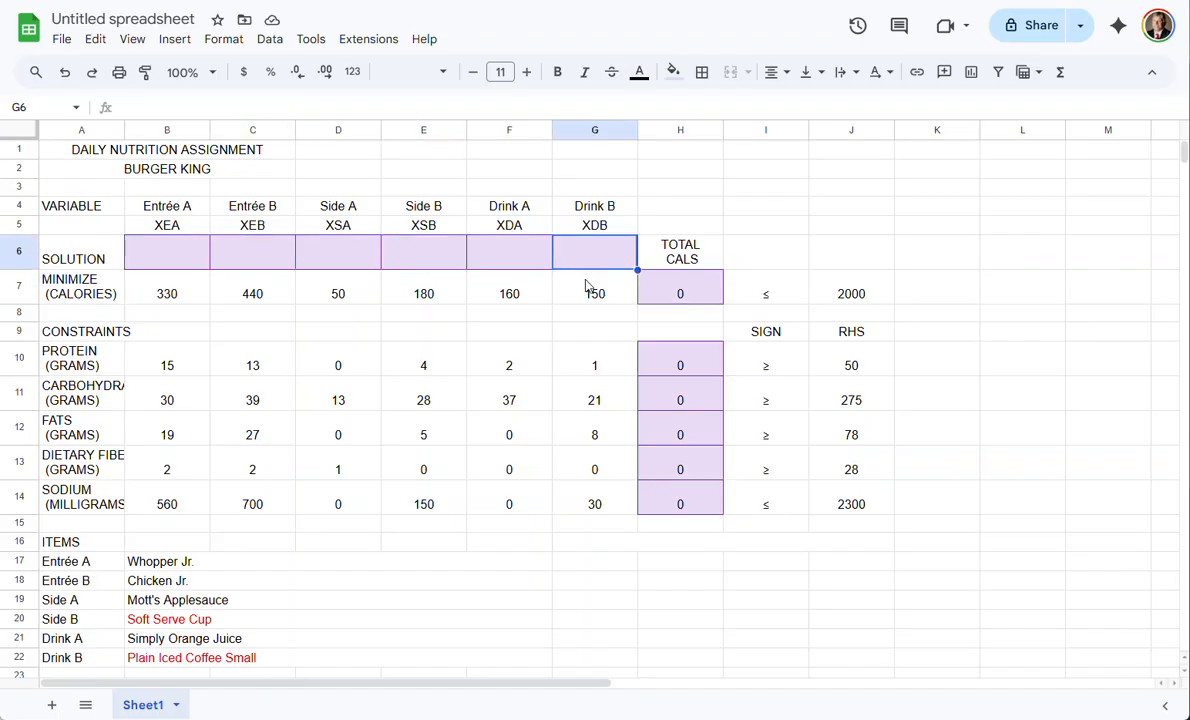
left_click(692, 288)
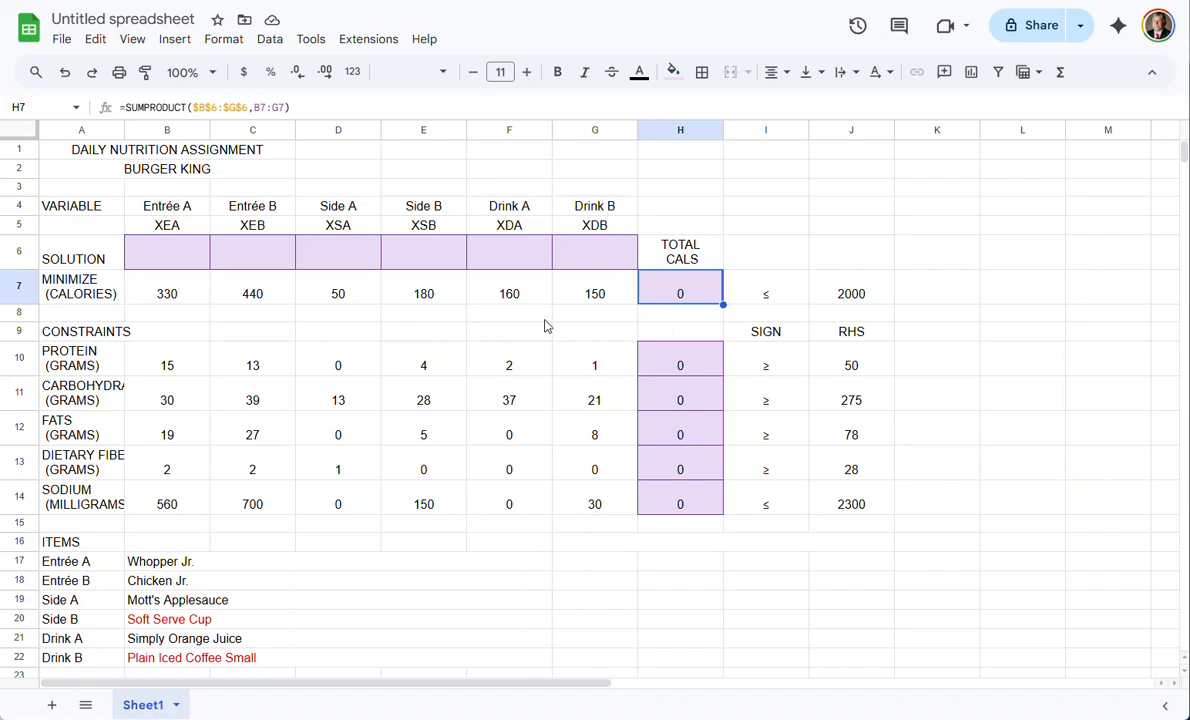
left_click(670, 362)
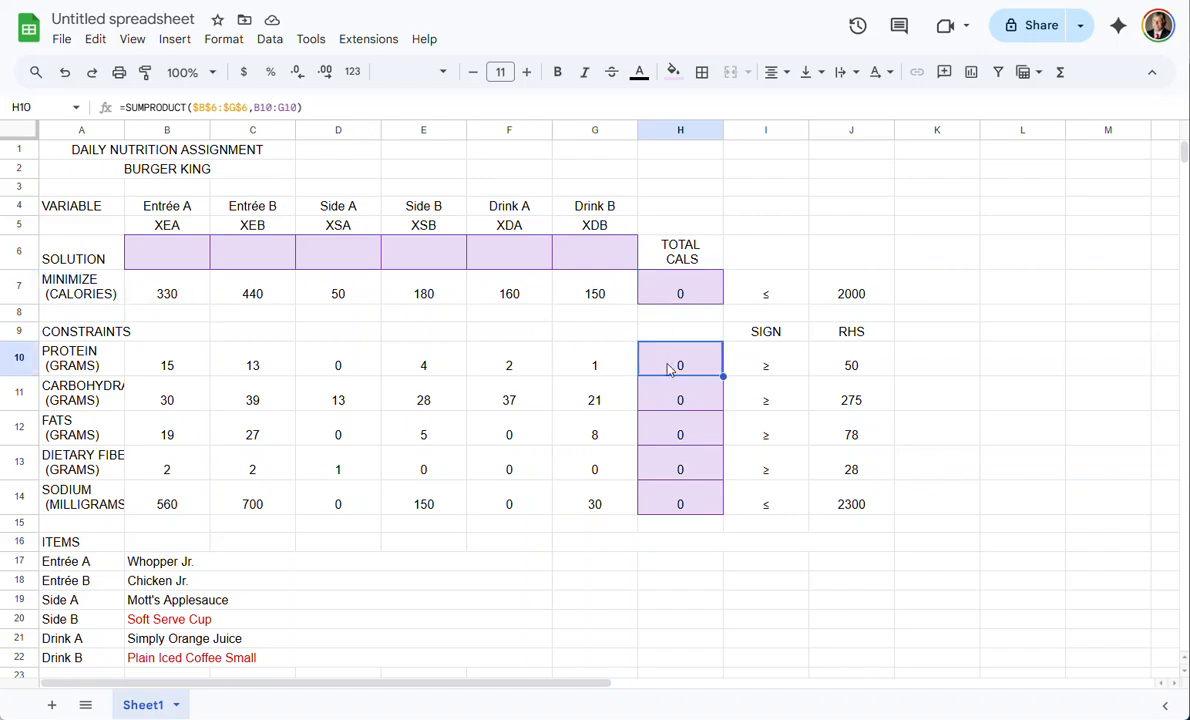
left_click(670, 392)
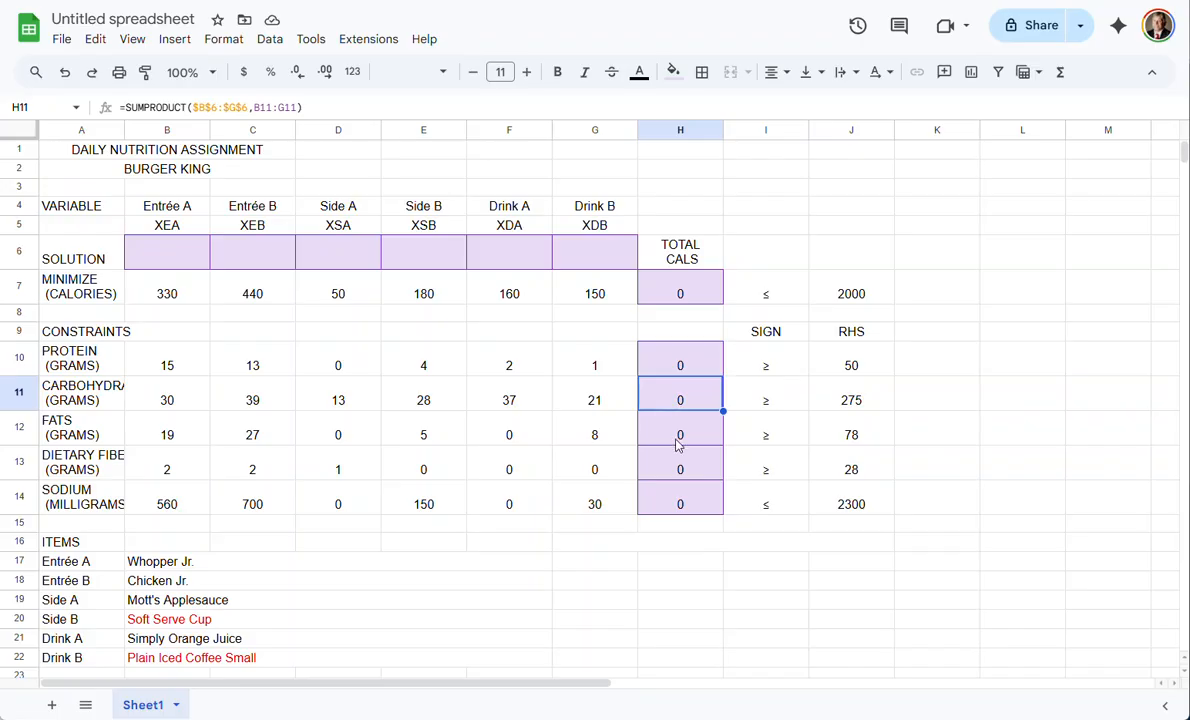
left_click(670, 432)
left_click(671, 468)
left_click(672, 504)
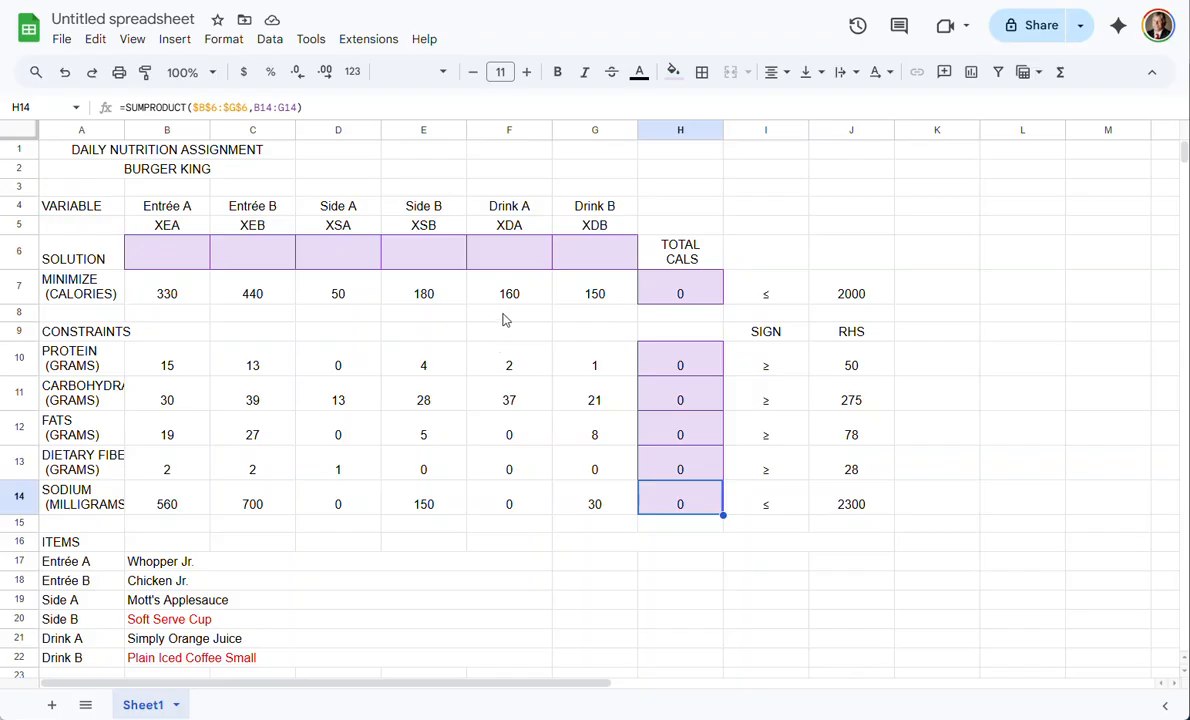
Open the OpenSolver sidebar for the nutrition model sheet
left_click(352, 41)
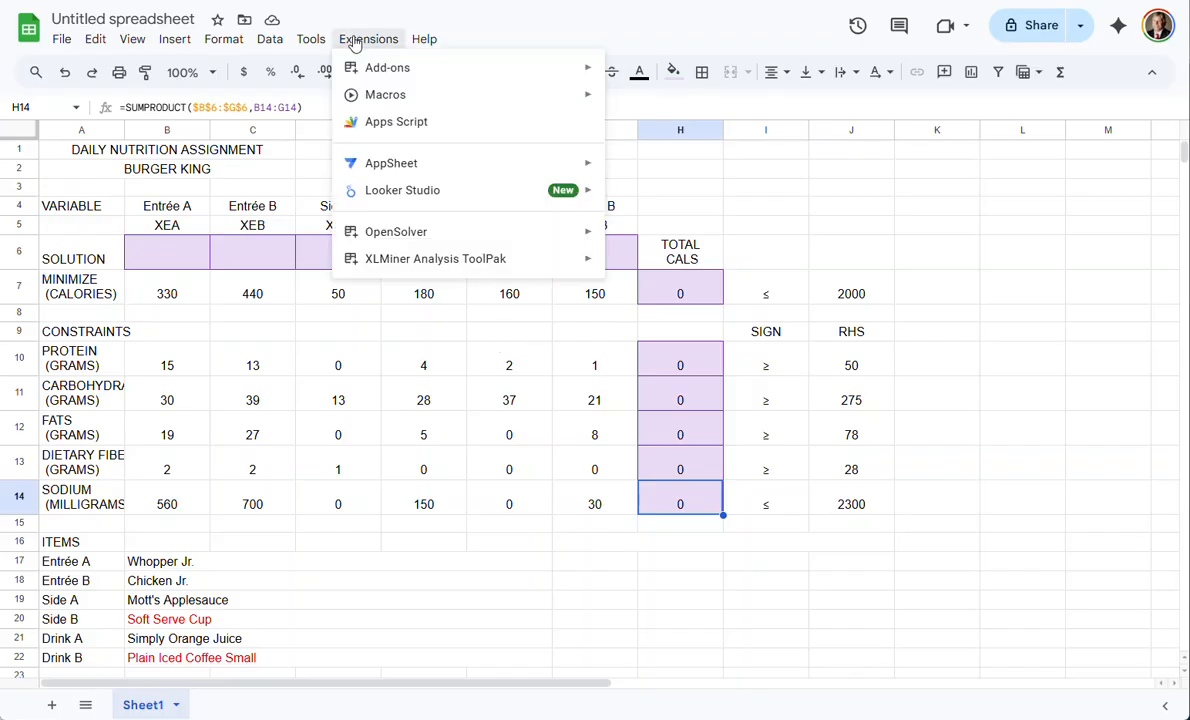
mouse_move(421, 242)
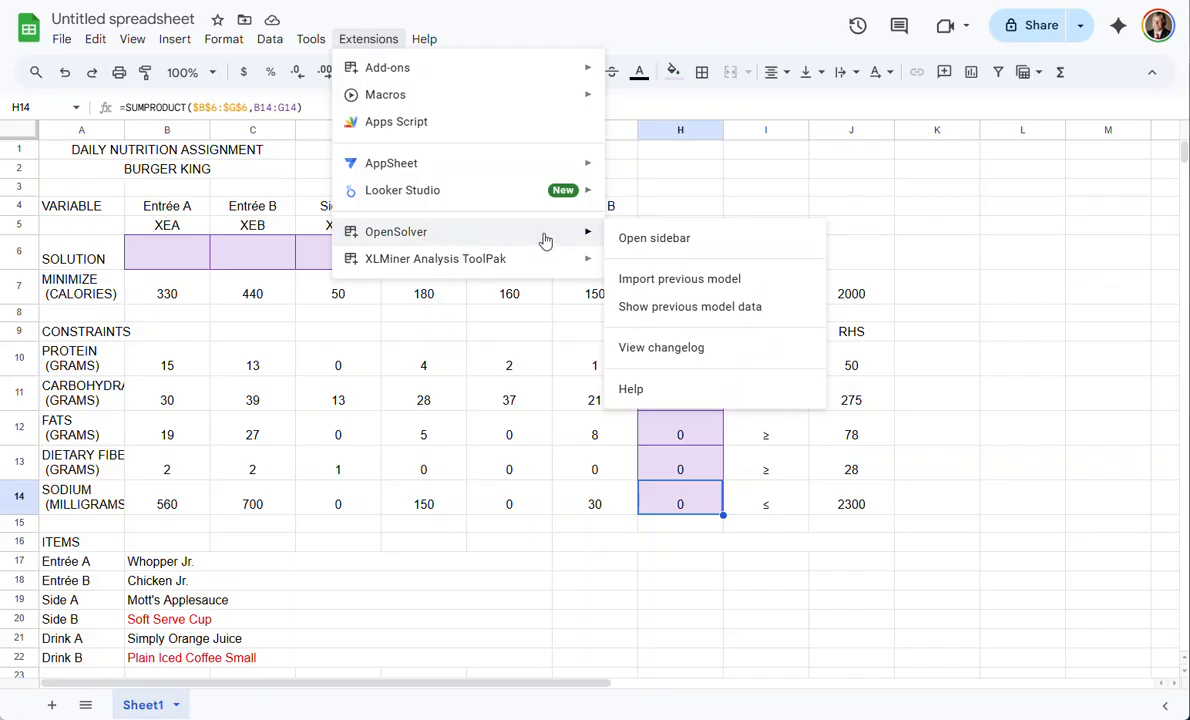
mouse_move(545, 266)
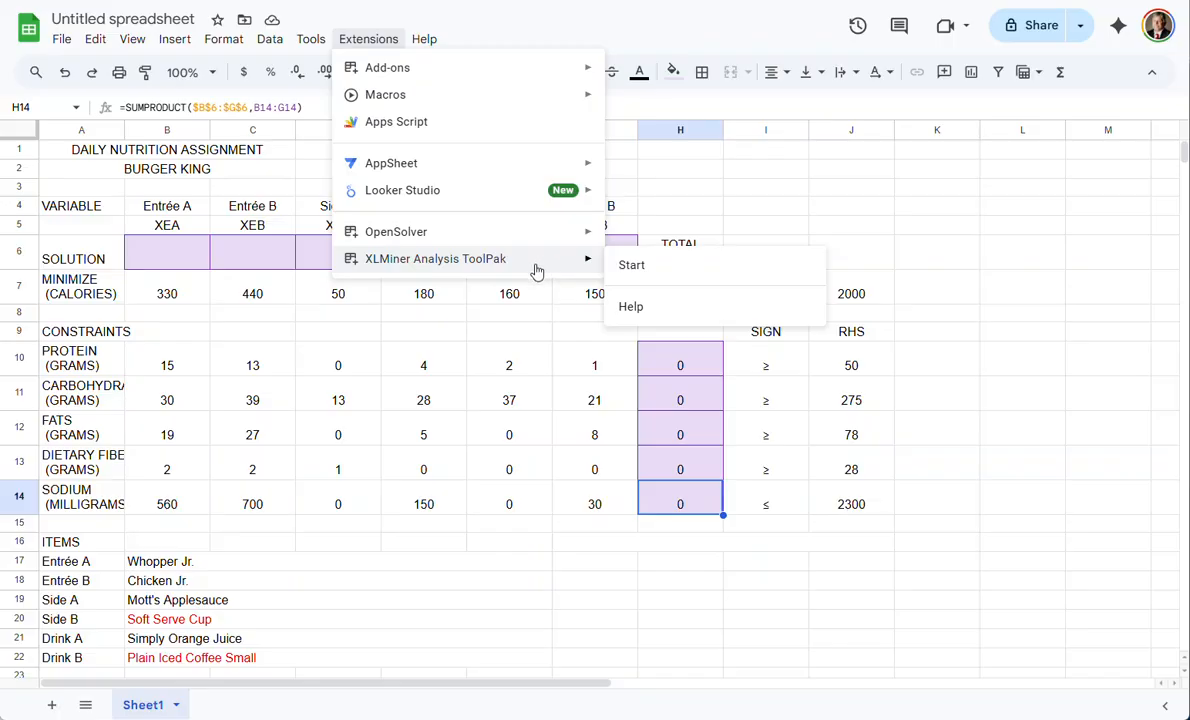
mouse_move(531, 238)
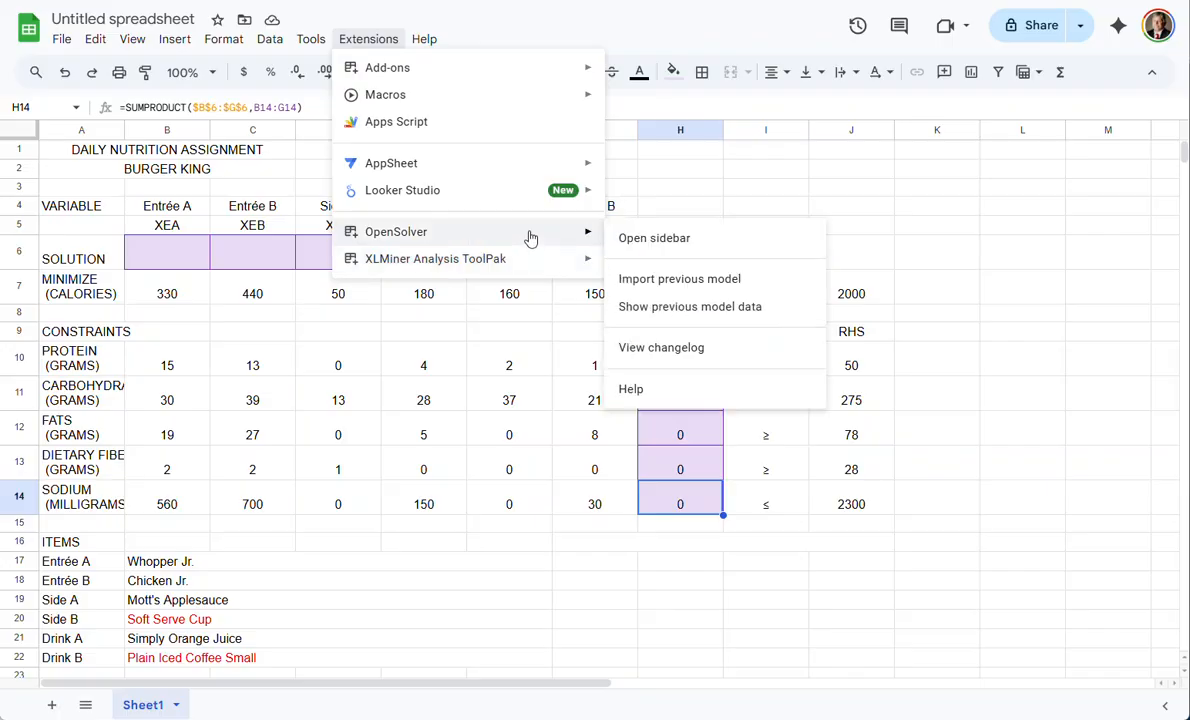
left_click(707, 238)
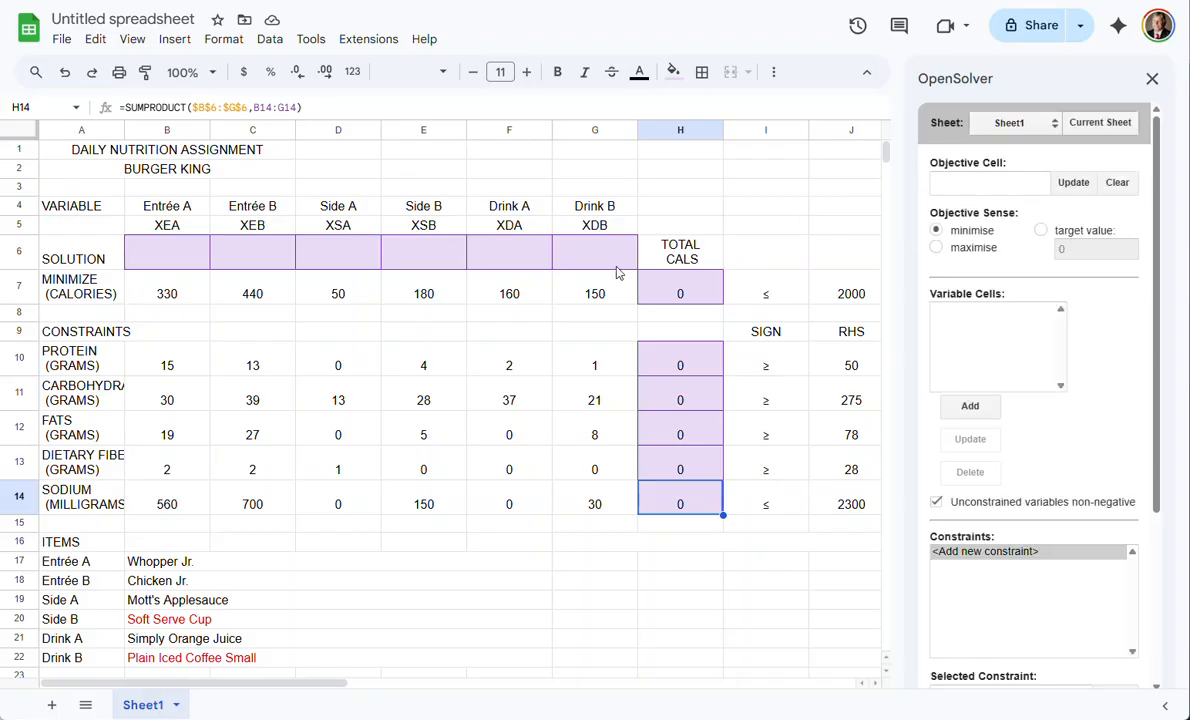
Set the total calories cell H7 as the objective cell and add solution cells B6:G6 as the variable cells
left_click(699, 291)
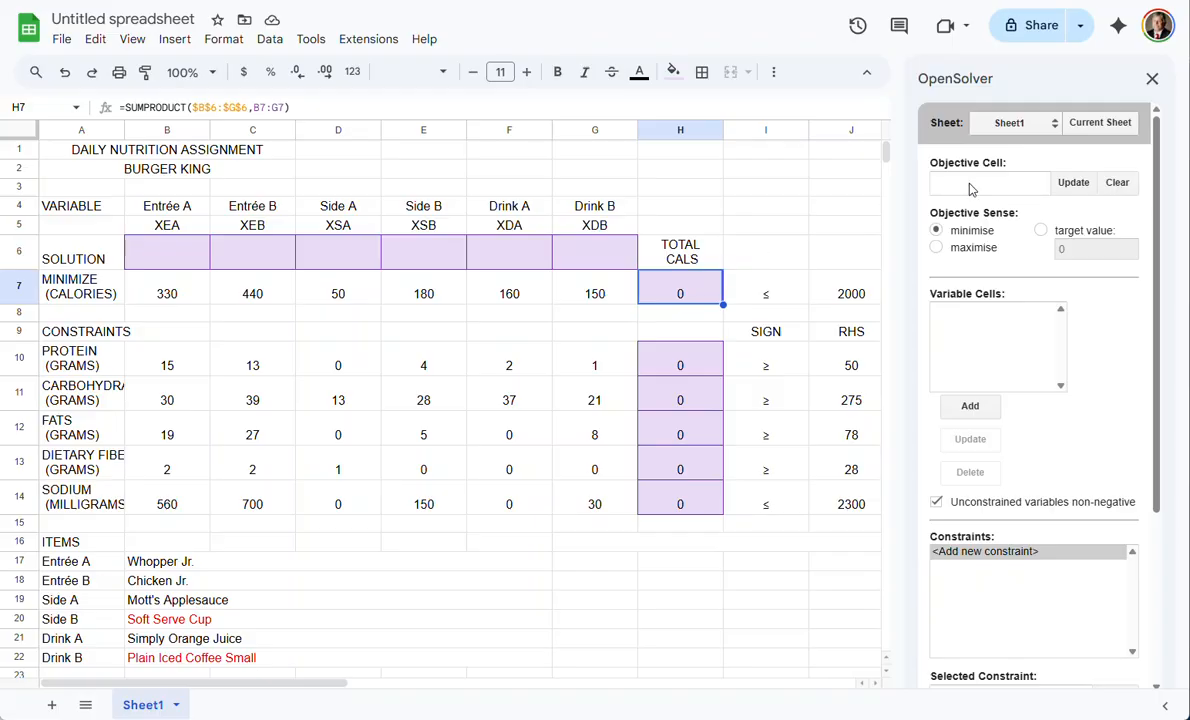
left_click(1074, 182)
left_click(948, 334)
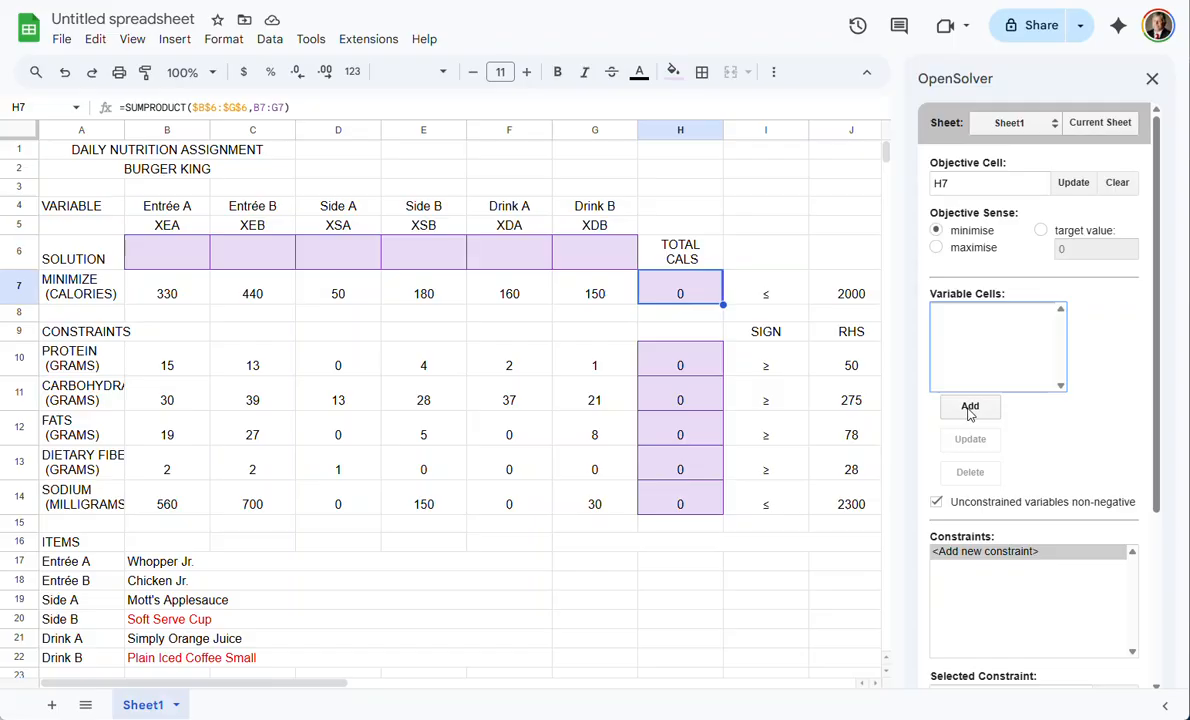
left_click_drag(190, 262, 545, 240)
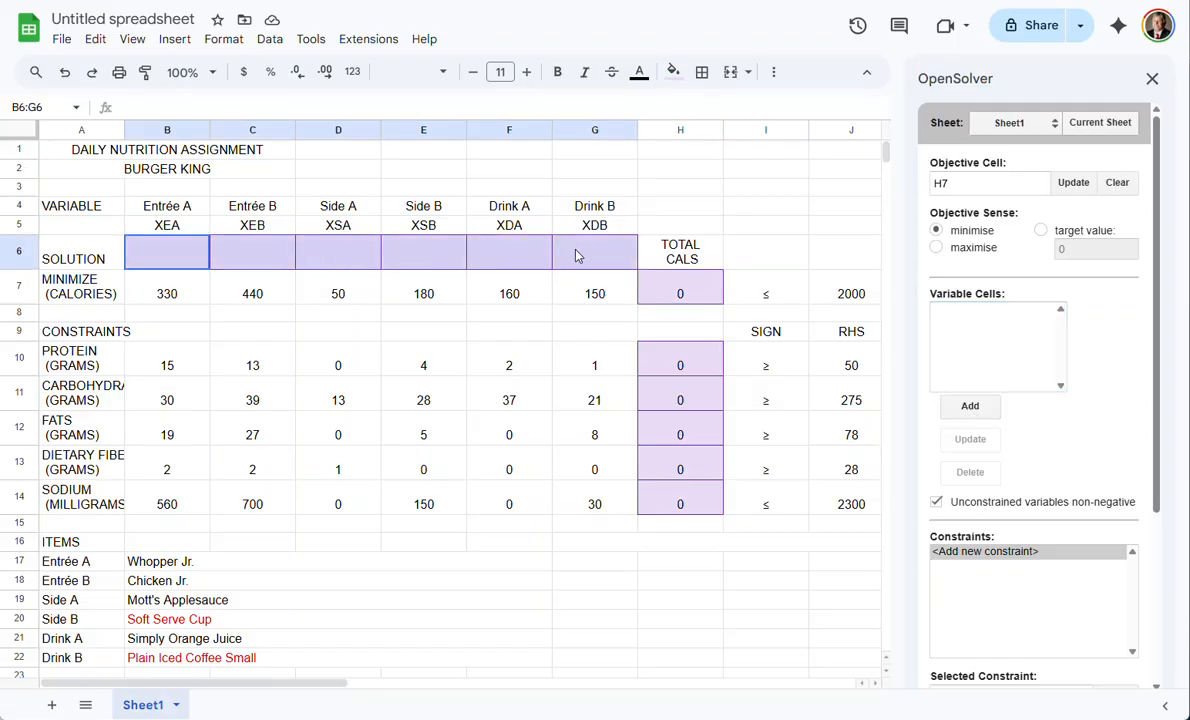
left_click(984, 360)
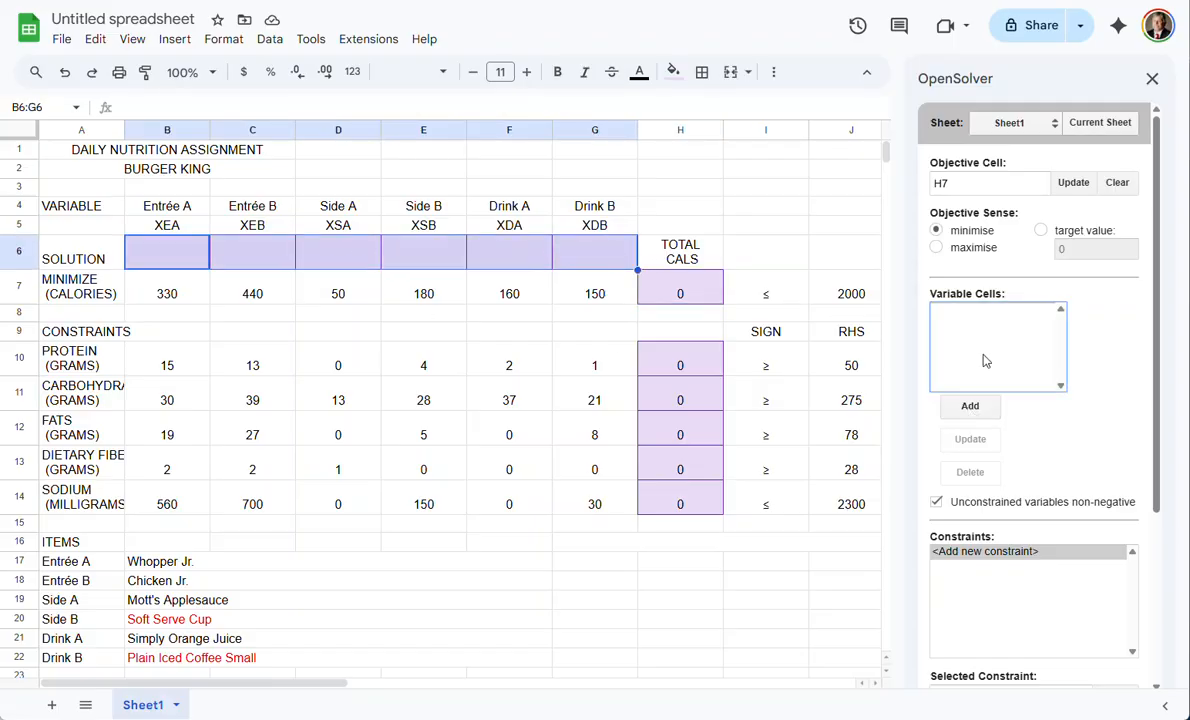
left_click(972, 407)
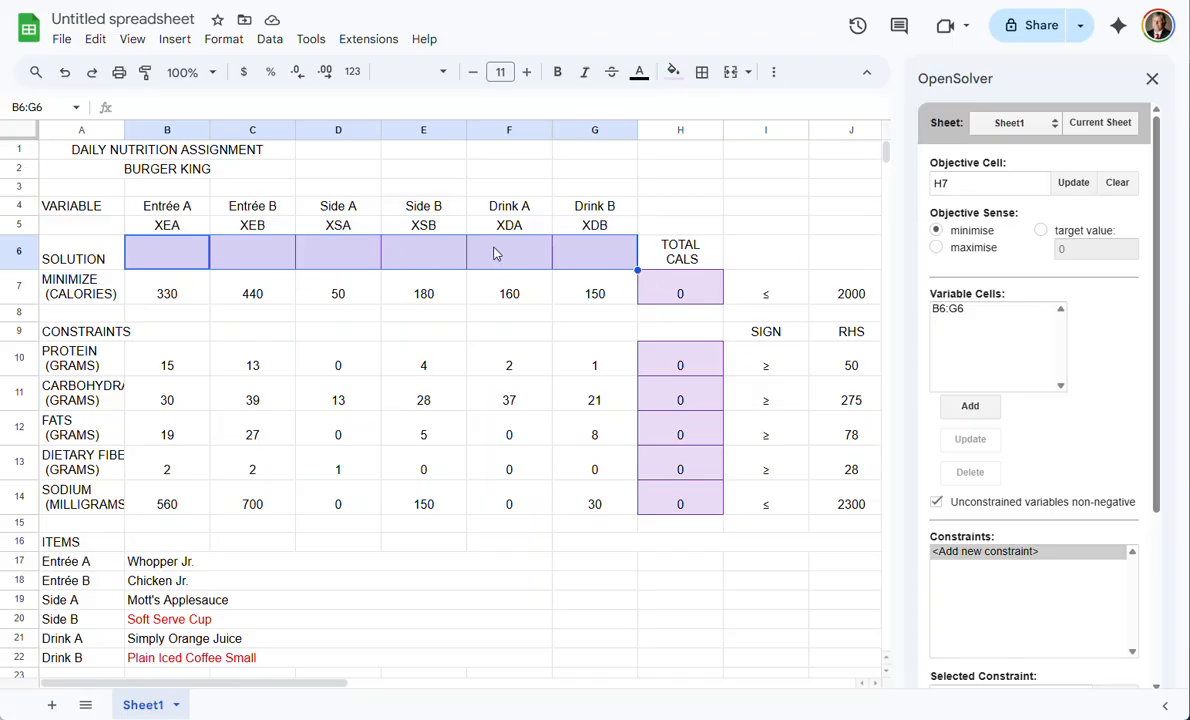
Add and save the protein constraint H10 >= J10 in the solver model
scroll(1044, 418, "down", 3)
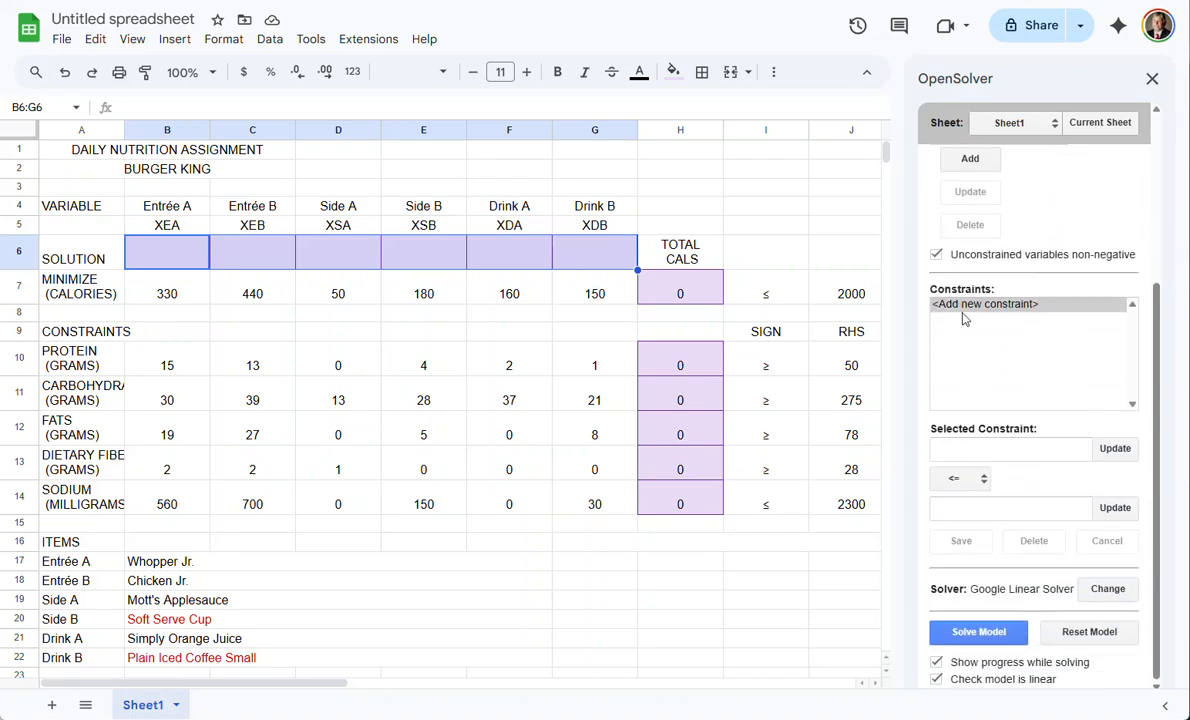
left_click(967, 311)
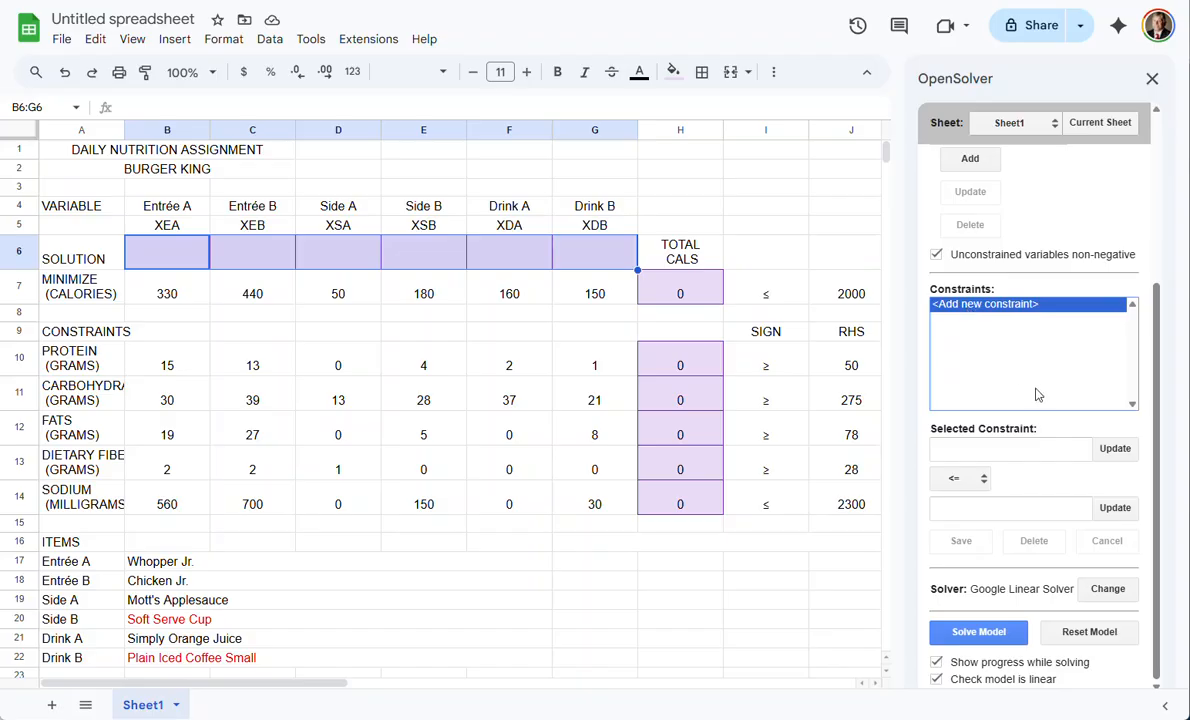
left_click(695, 364)
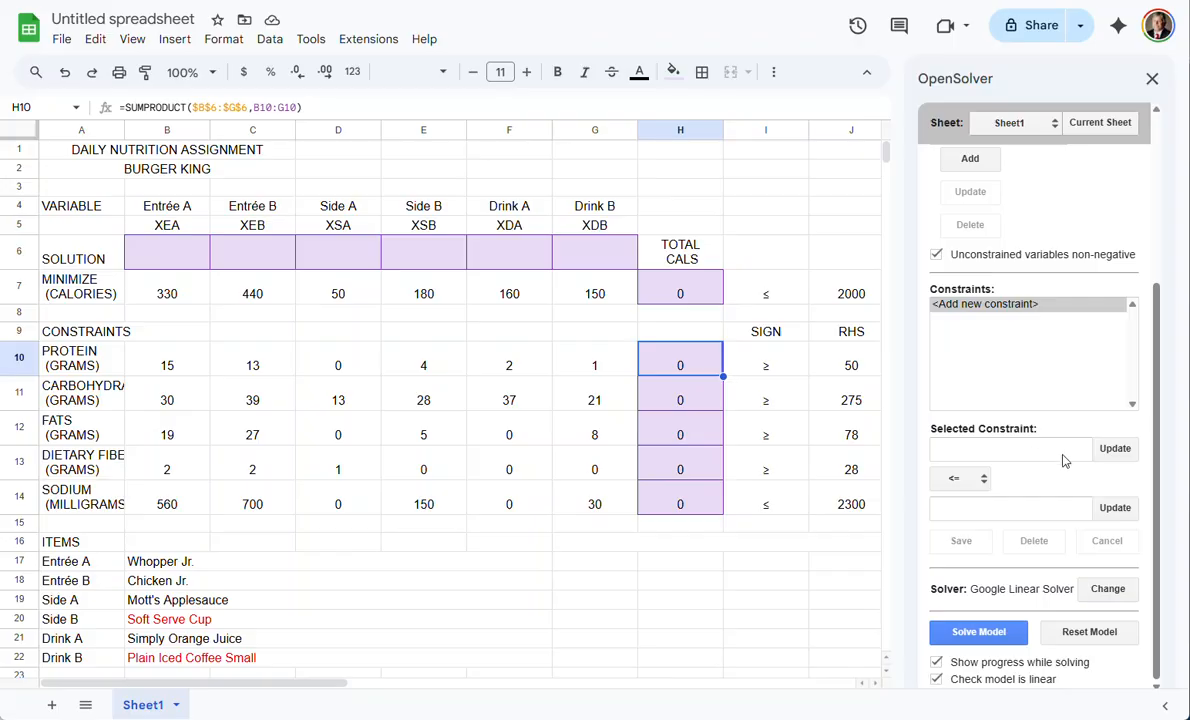
left_click(1113, 450)
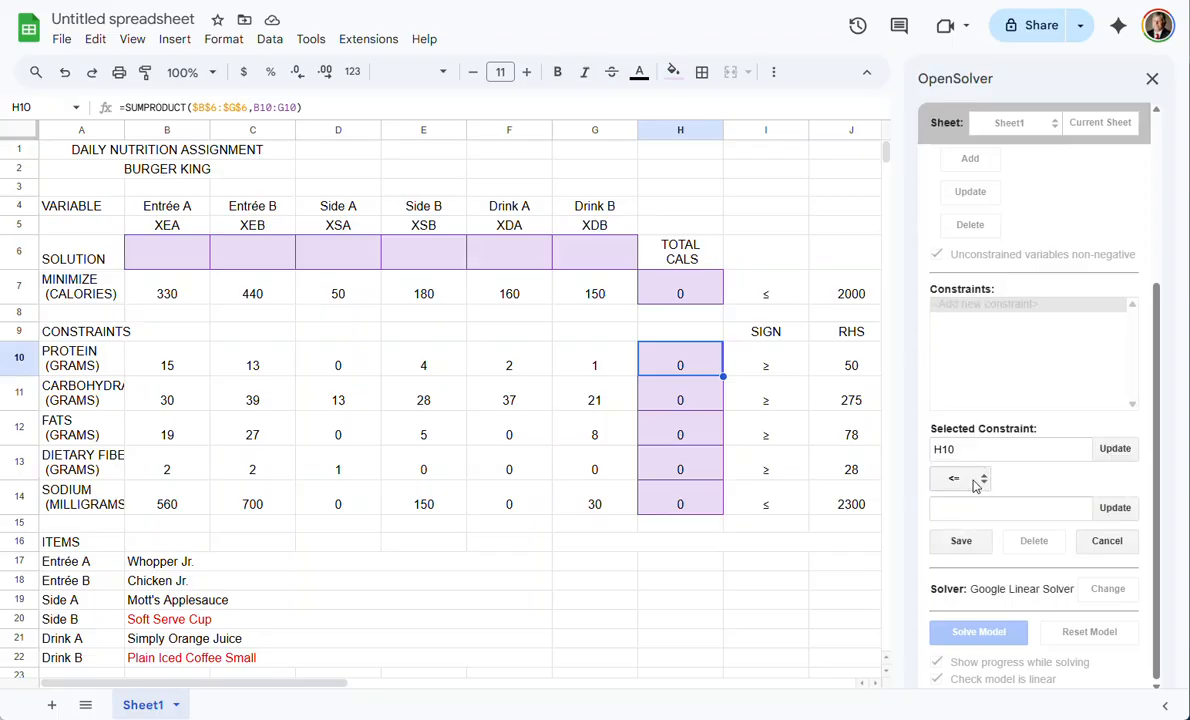
left_click(956, 484)
left_click(960, 538)
left_click(853, 372)
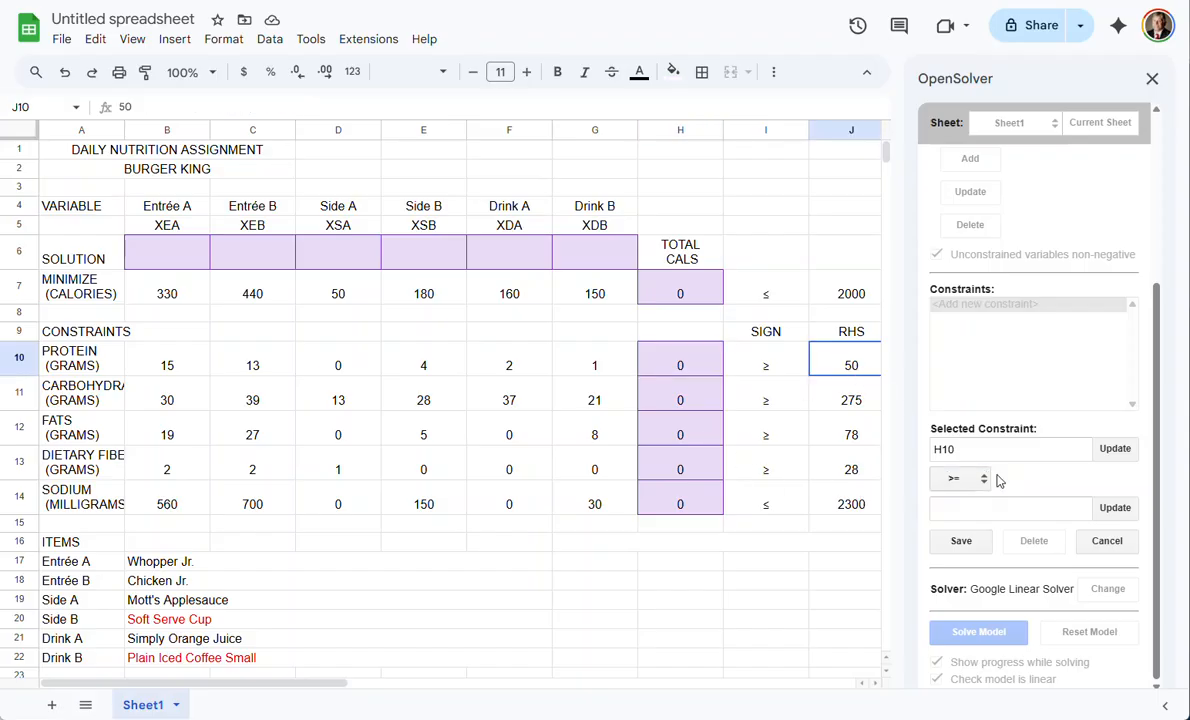
left_click(1110, 508)
left_click(963, 542)
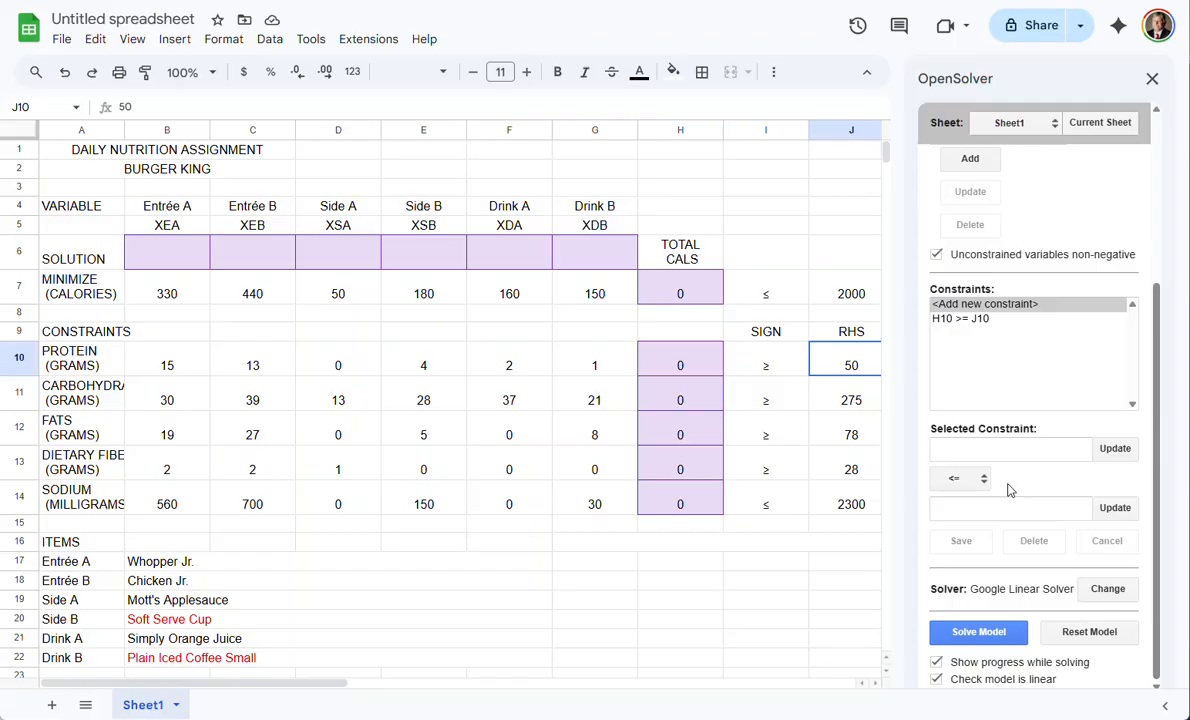
Add and save the carbohydrate constraint H11 >= J11 in the solver model
left_click(690, 396)
left_click(1120, 452)
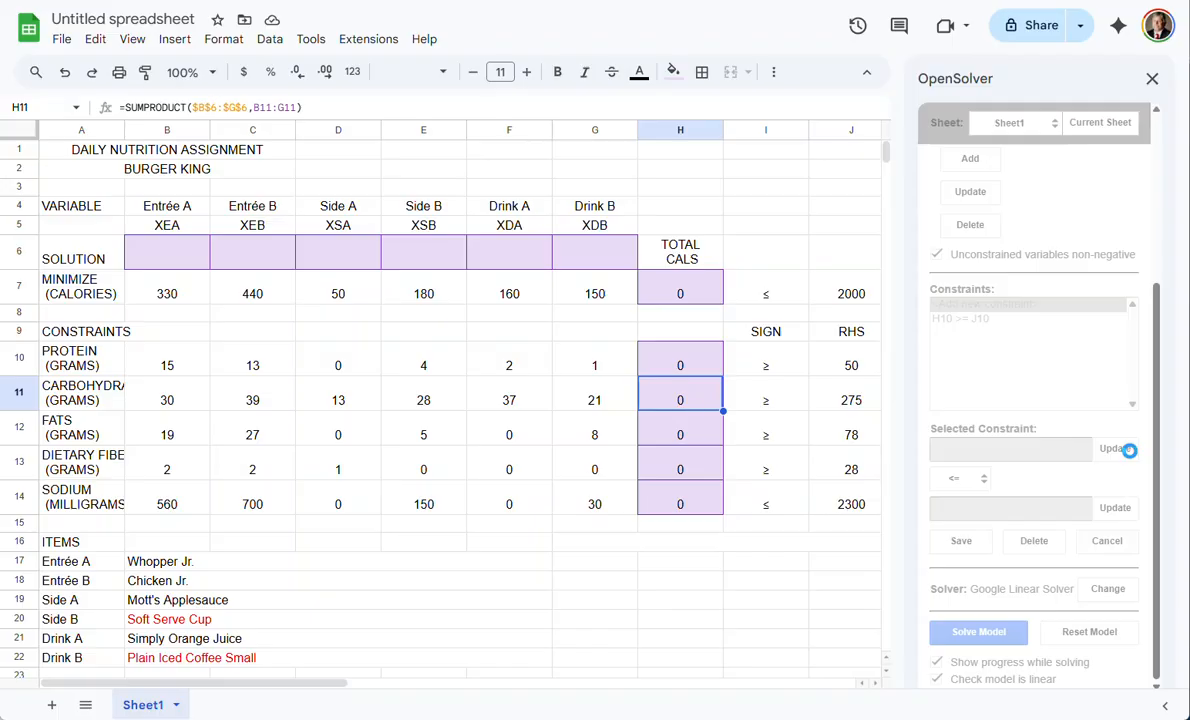
left_click(851, 401)
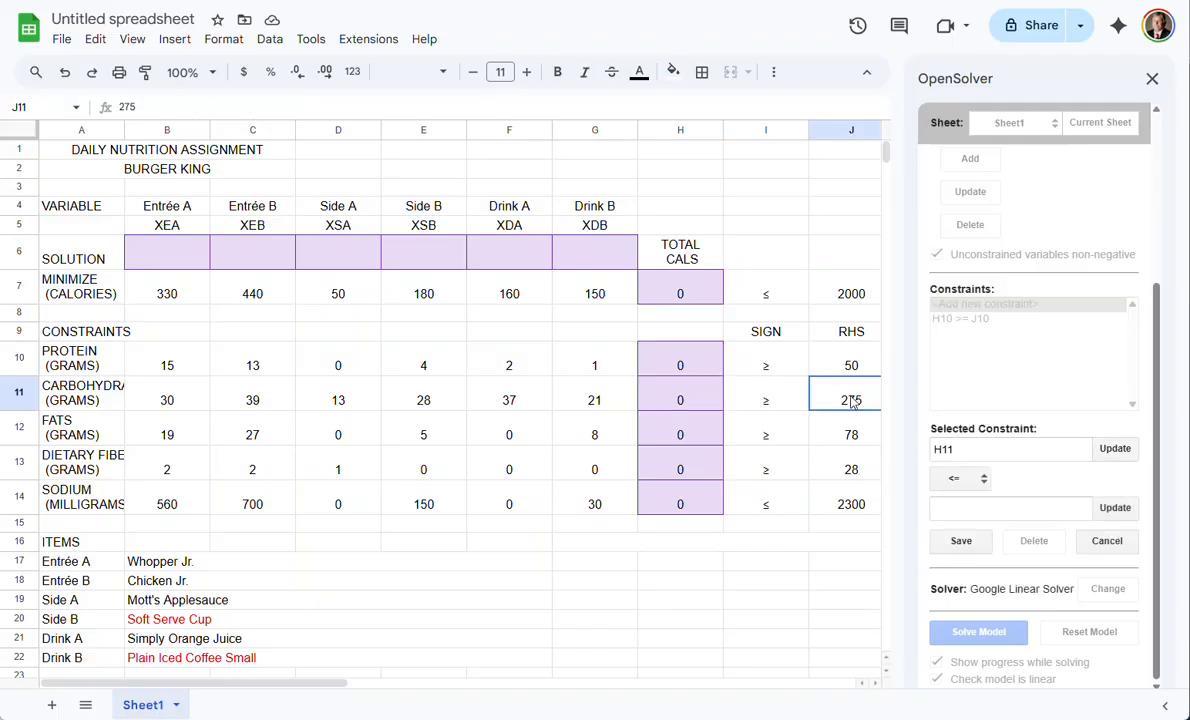
left_click(1109, 510)
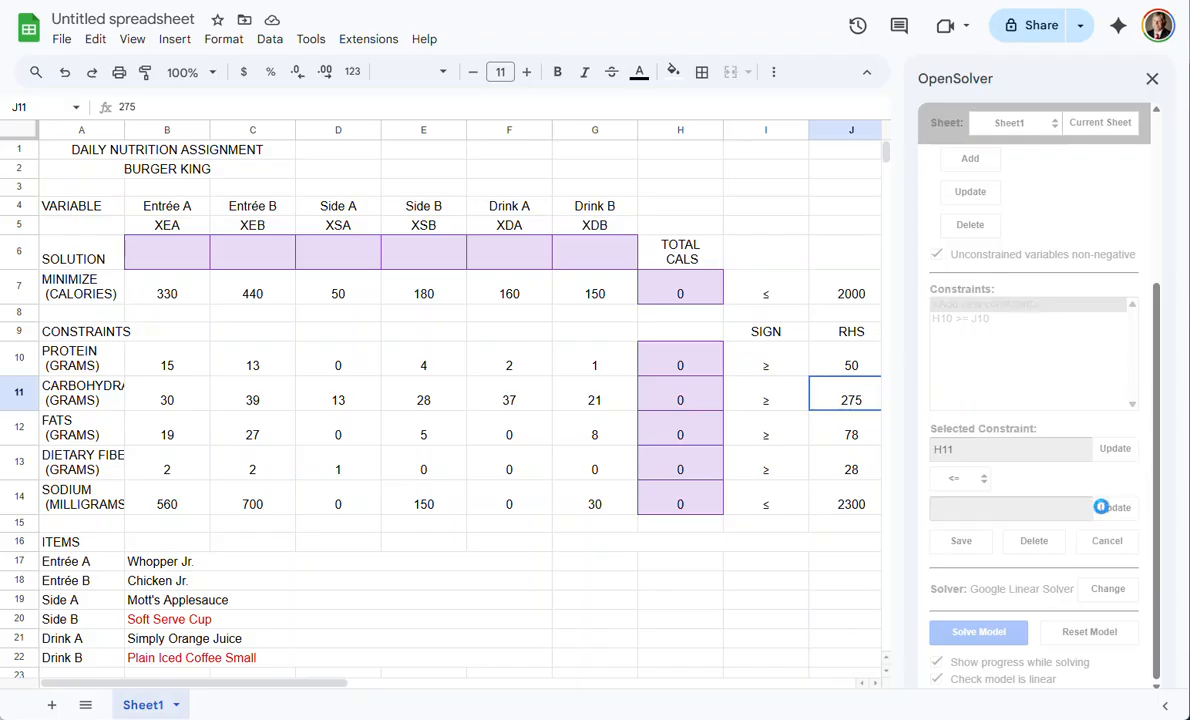
left_click(955, 480)
left_click(963, 539)
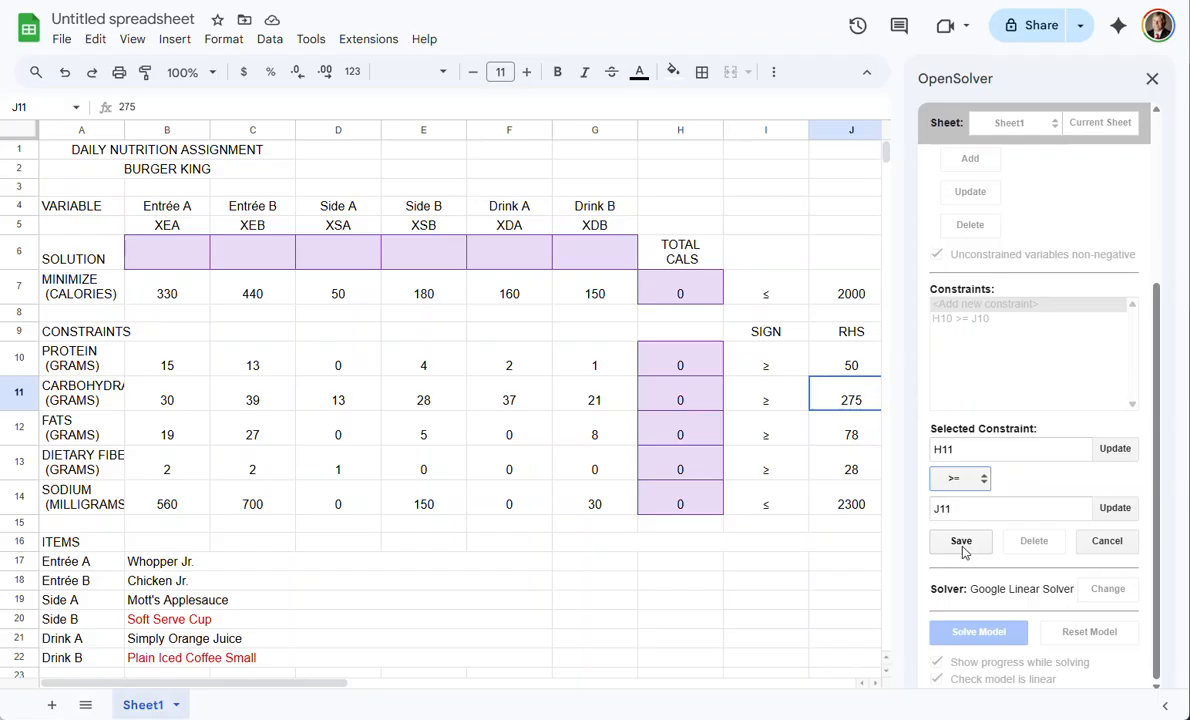
left_click(961, 542)
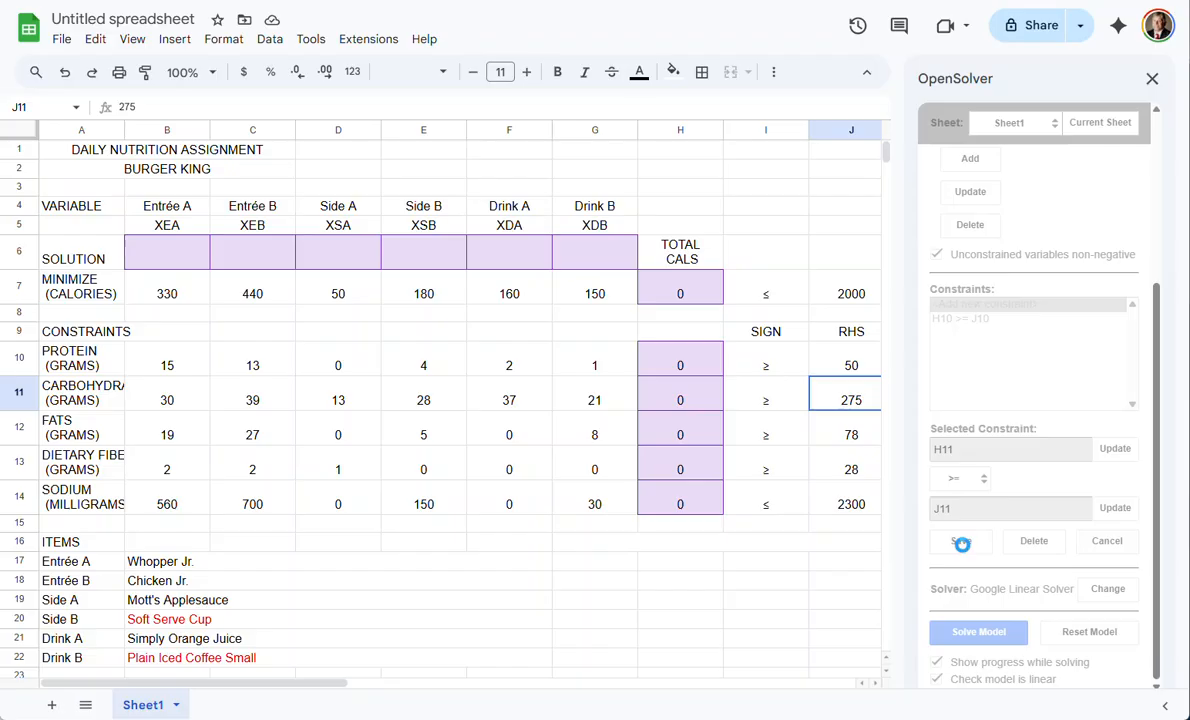
Add and save the fats constraint H12 >= J12 in the solver model
left_click(687, 435)
left_click(1116, 448)
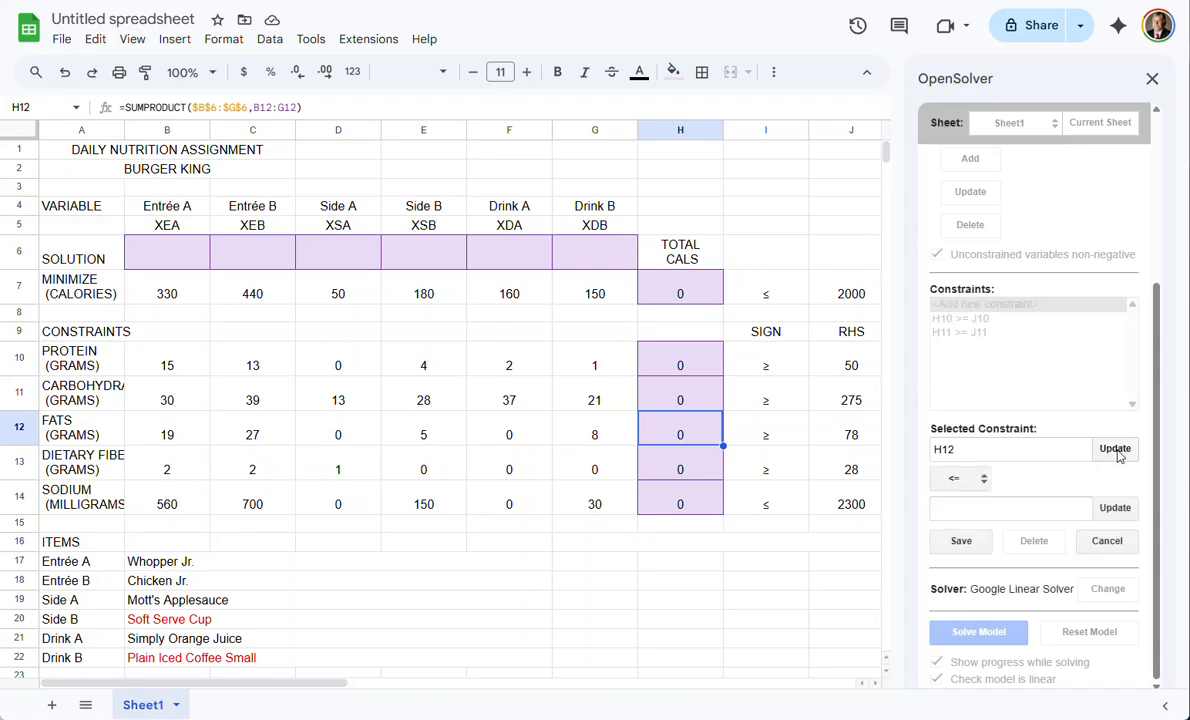
left_click(940, 486)
left_click(952, 510)
left_click(812, 418)
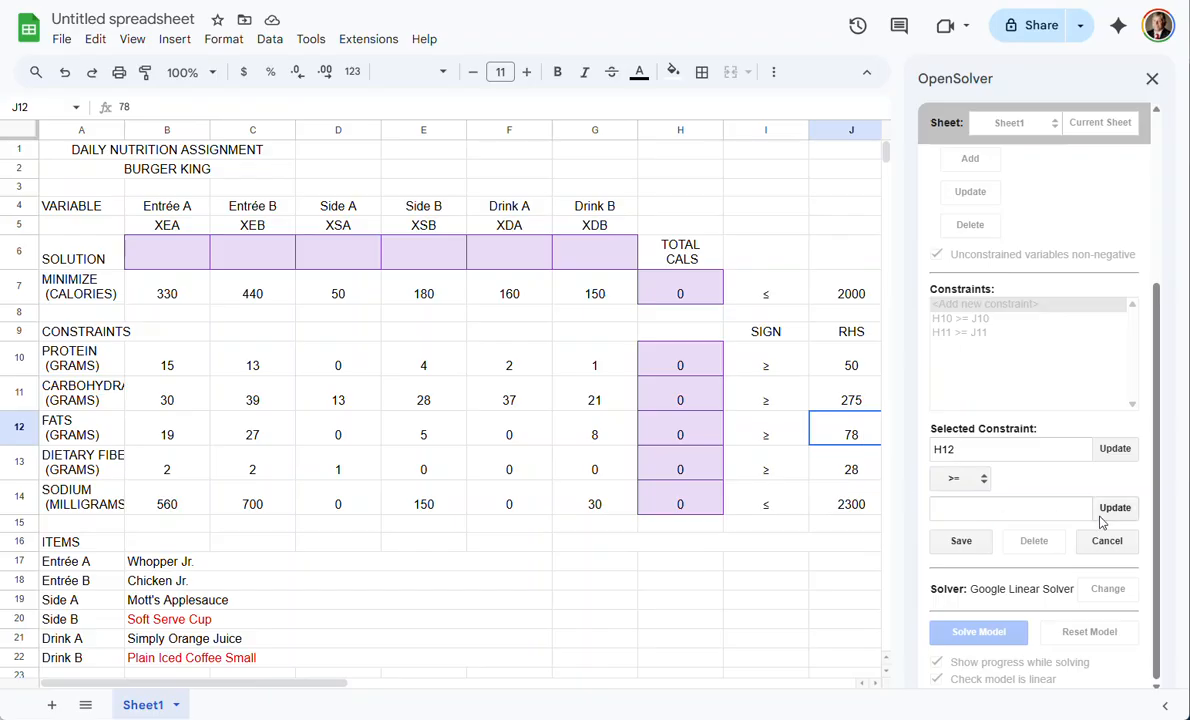
left_click(1130, 510)
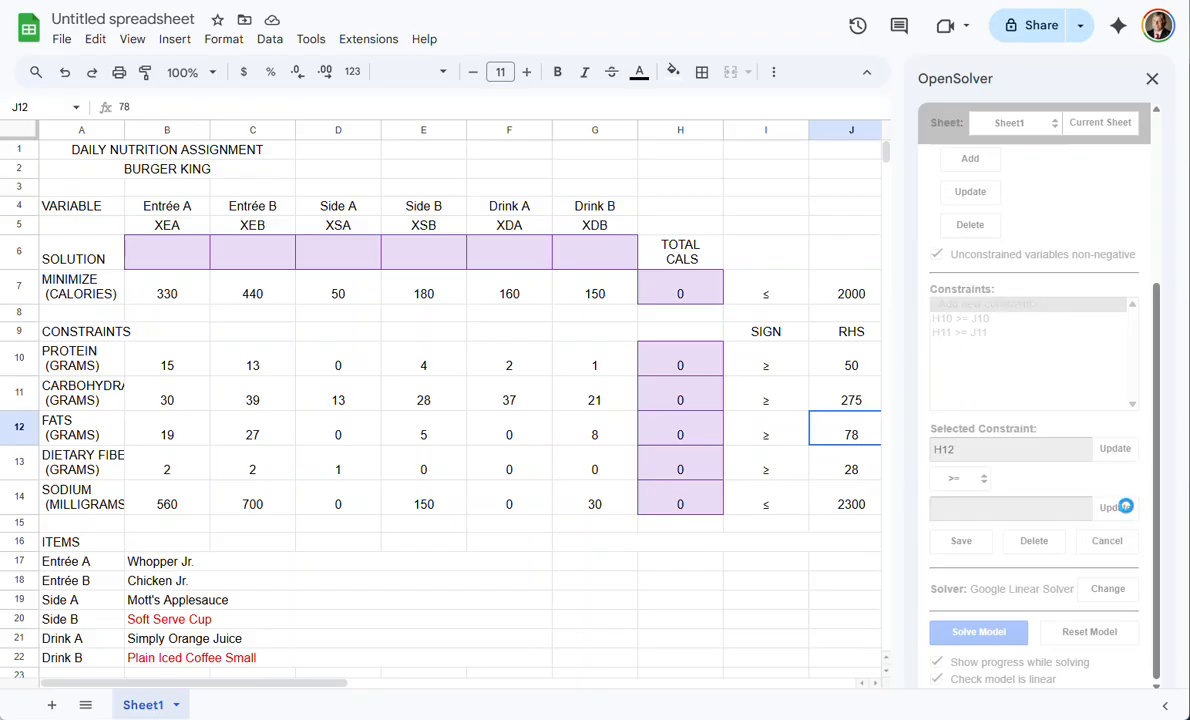
left_click(957, 541)
Add and save the dietary fiber constraint H13 >= J13 in the solver model
left_click(683, 471)
left_click(1113, 449)
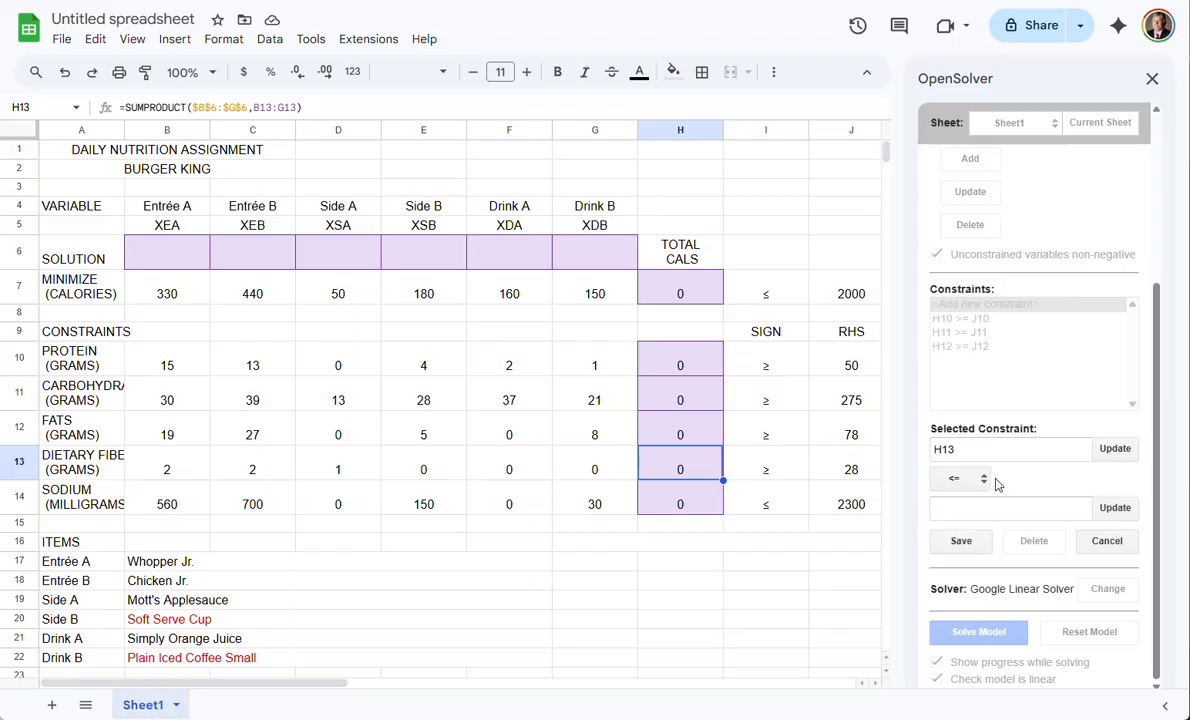
left_click(970, 479)
left_click(961, 538)
left_click(851, 468)
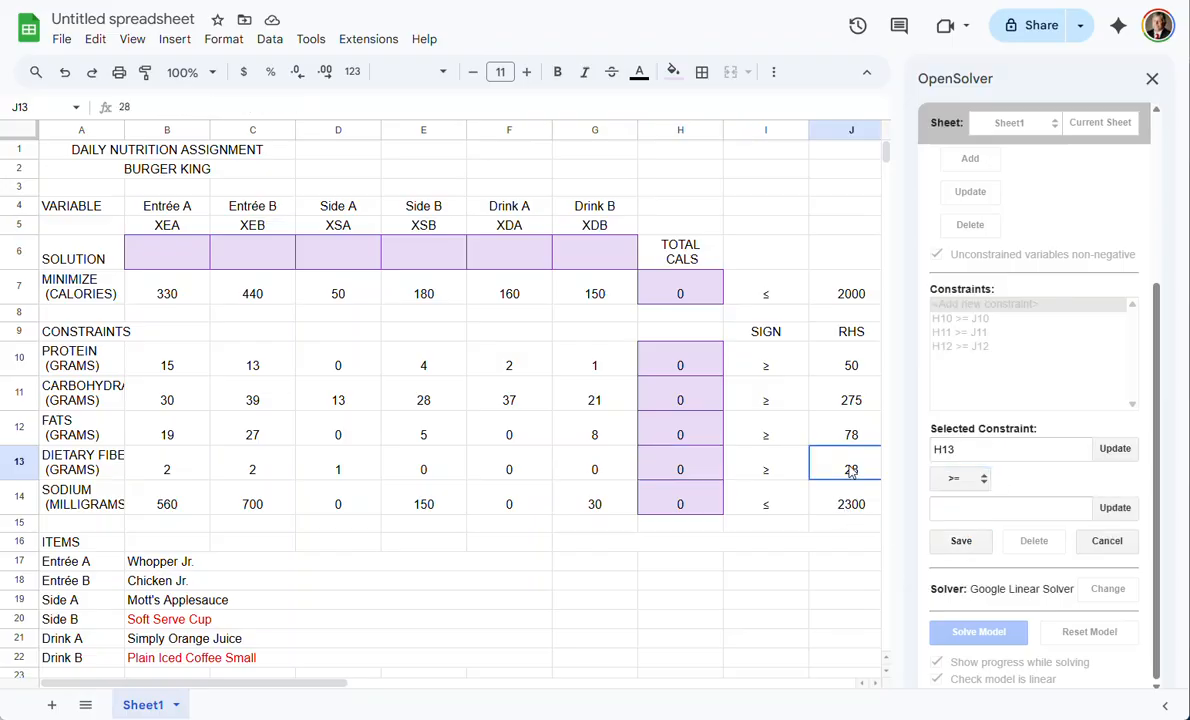
left_click(1113, 514)
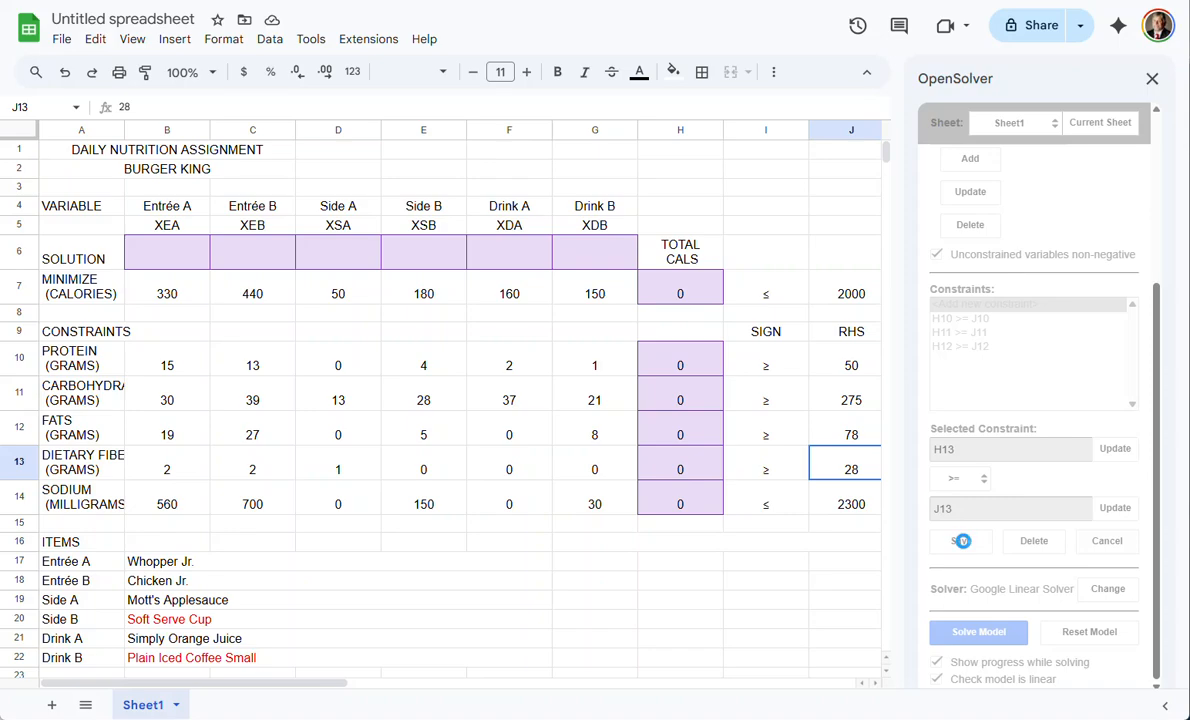
Add and save the sodium constraint H14 <= J14 in the solver model
left_click(693, 509)
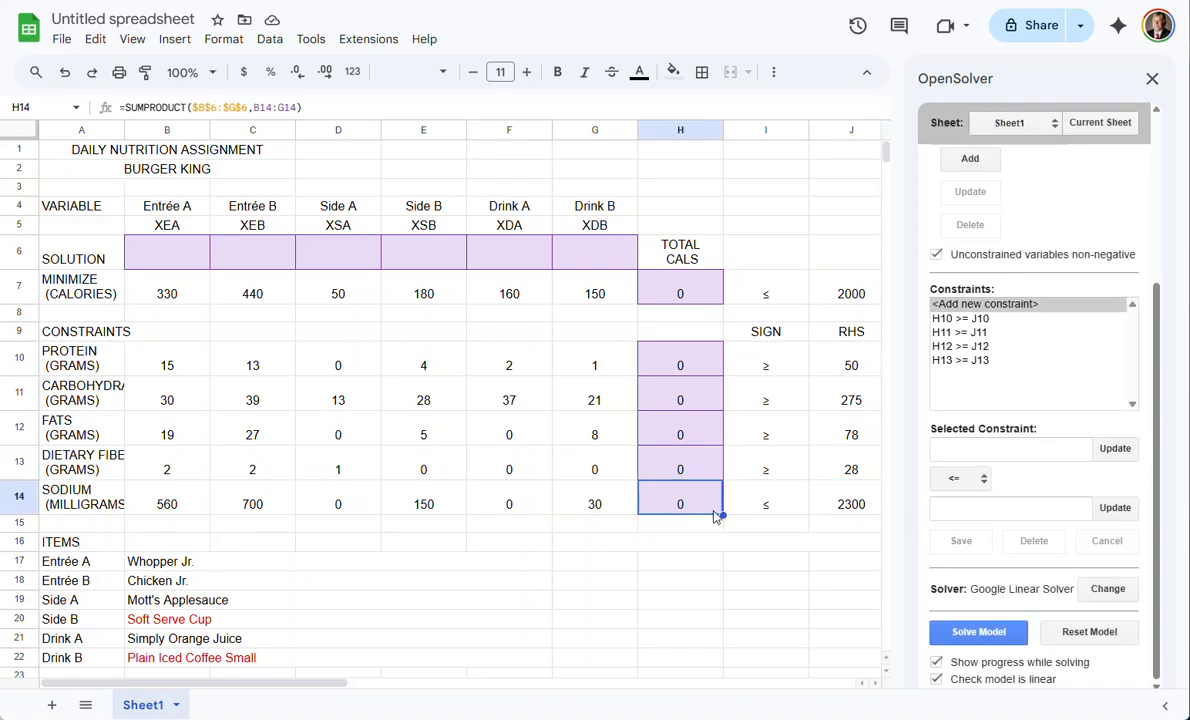
left_click(1115, 448)
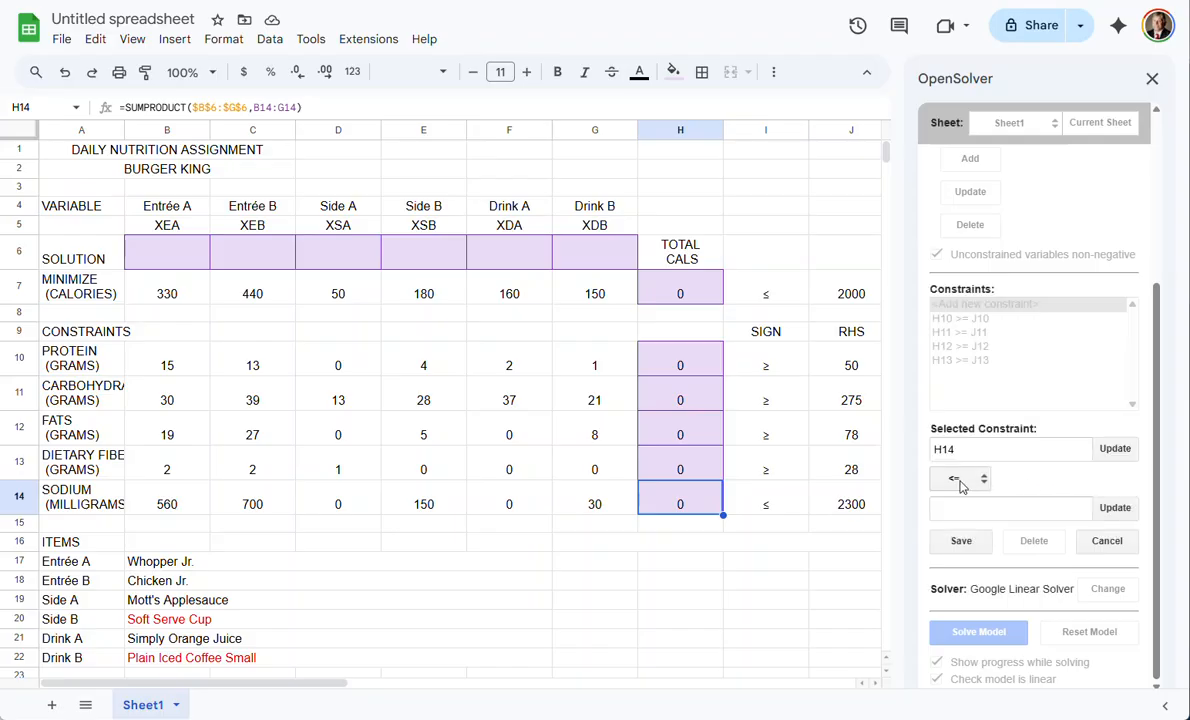
left_click(855, 509)
left_click(1115, 507)
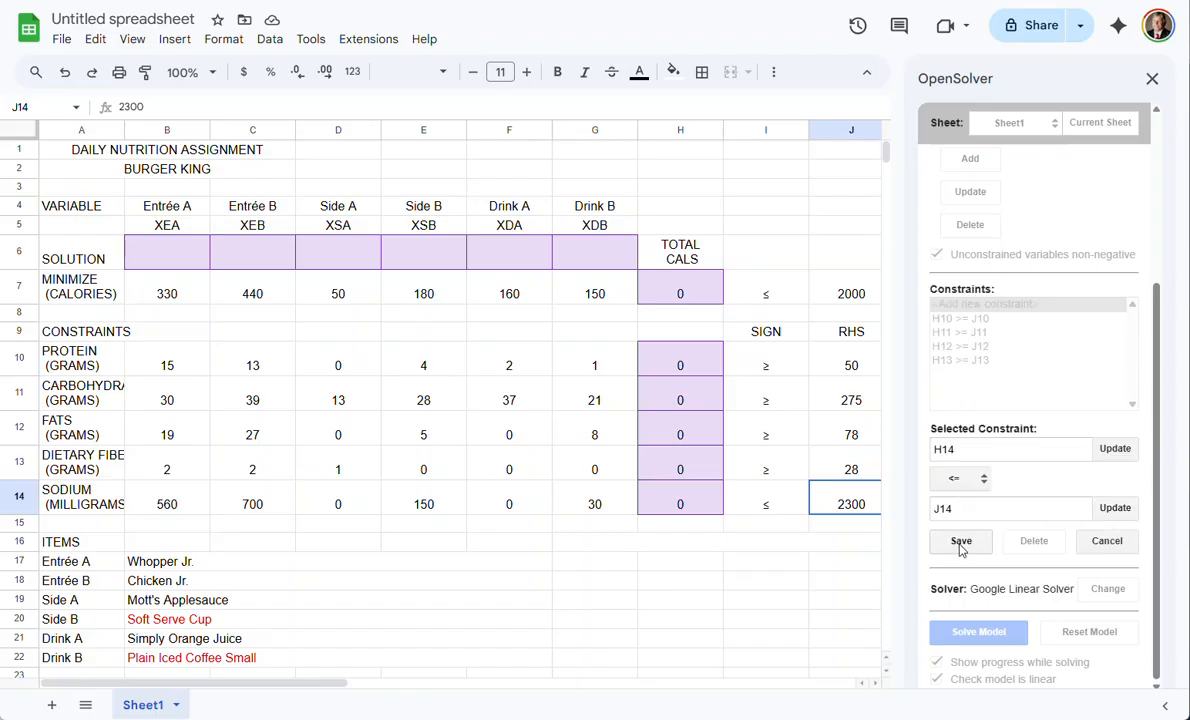
left_click(958, 540)
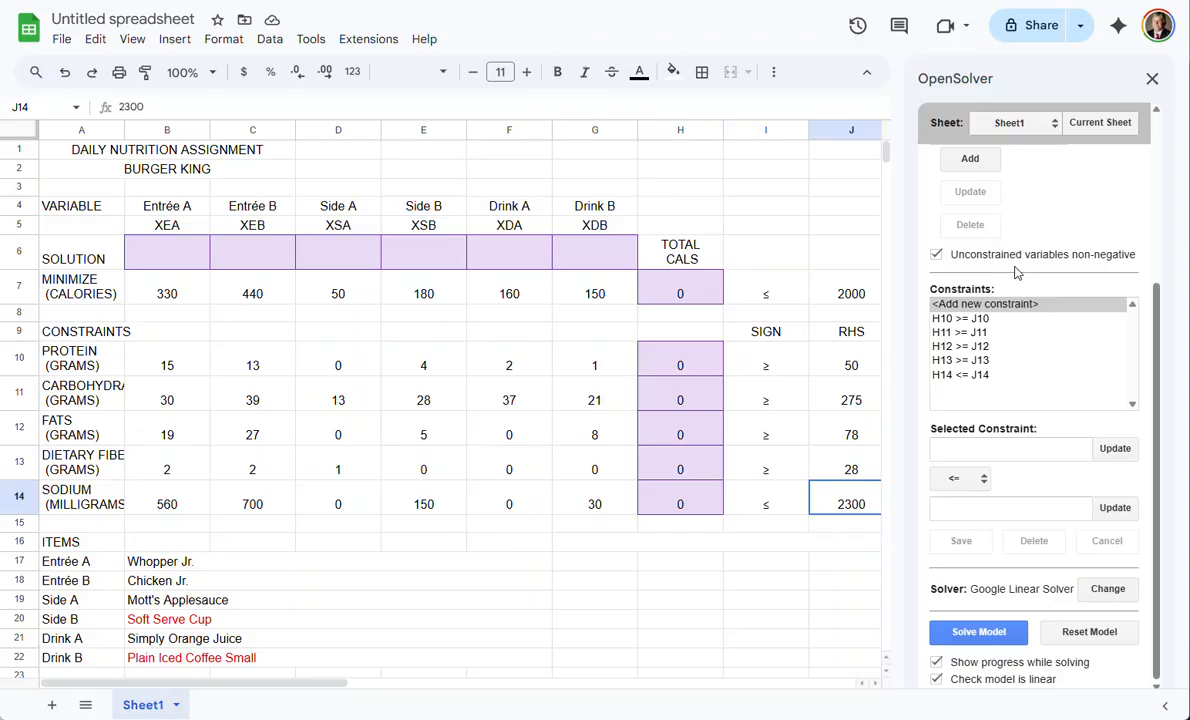
Review the model's variable cells and constraints, then look through the available solver engines without changing the Google Linear Solver
scroll(985, 265, "up", 3)
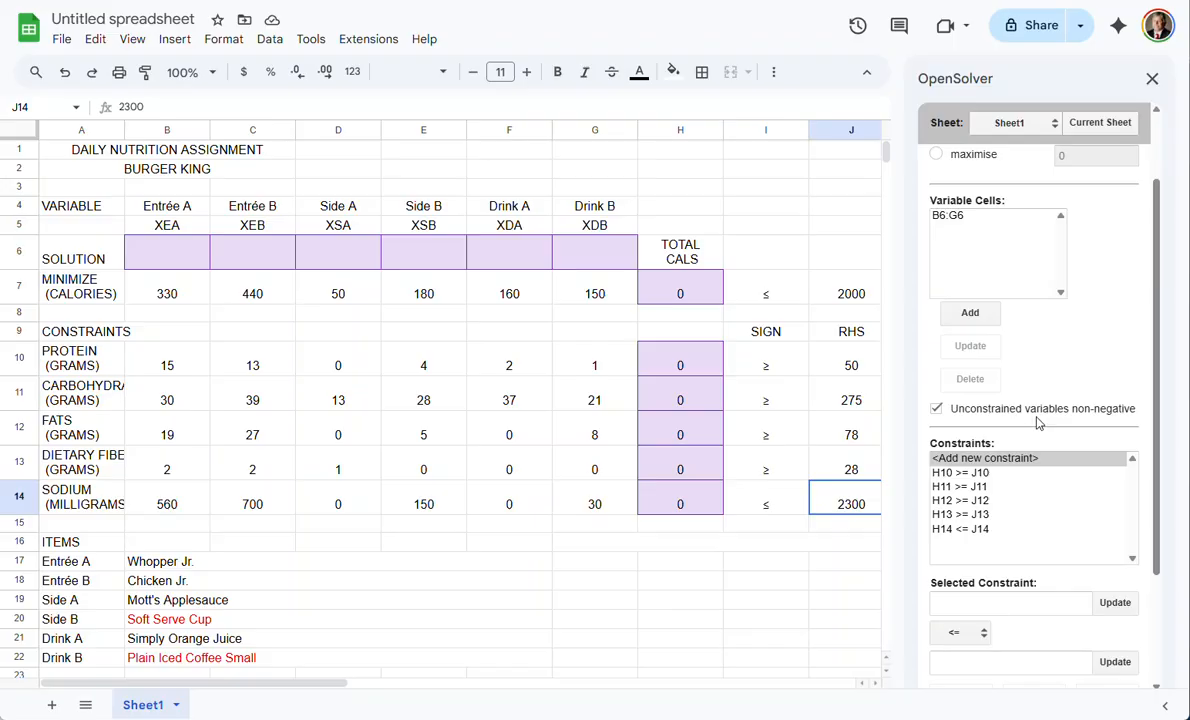
scroll(1037, 420, "down", 3)
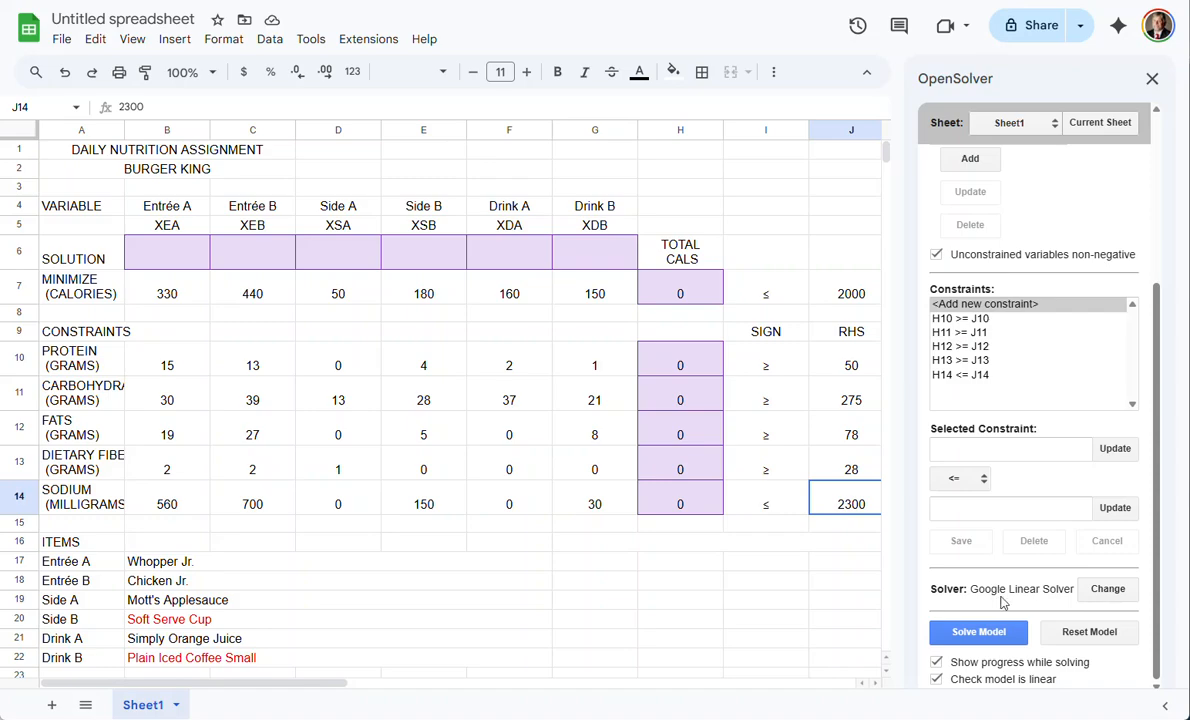
left_click(1102, 589)
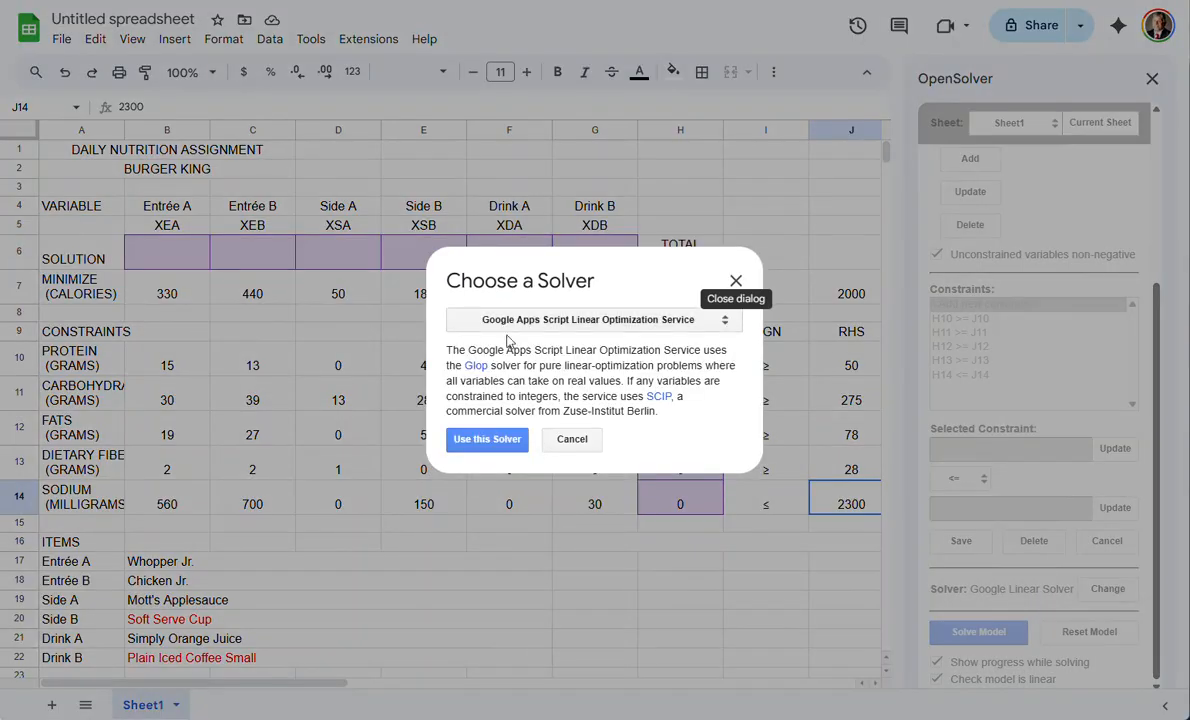
left_click(632, 321)
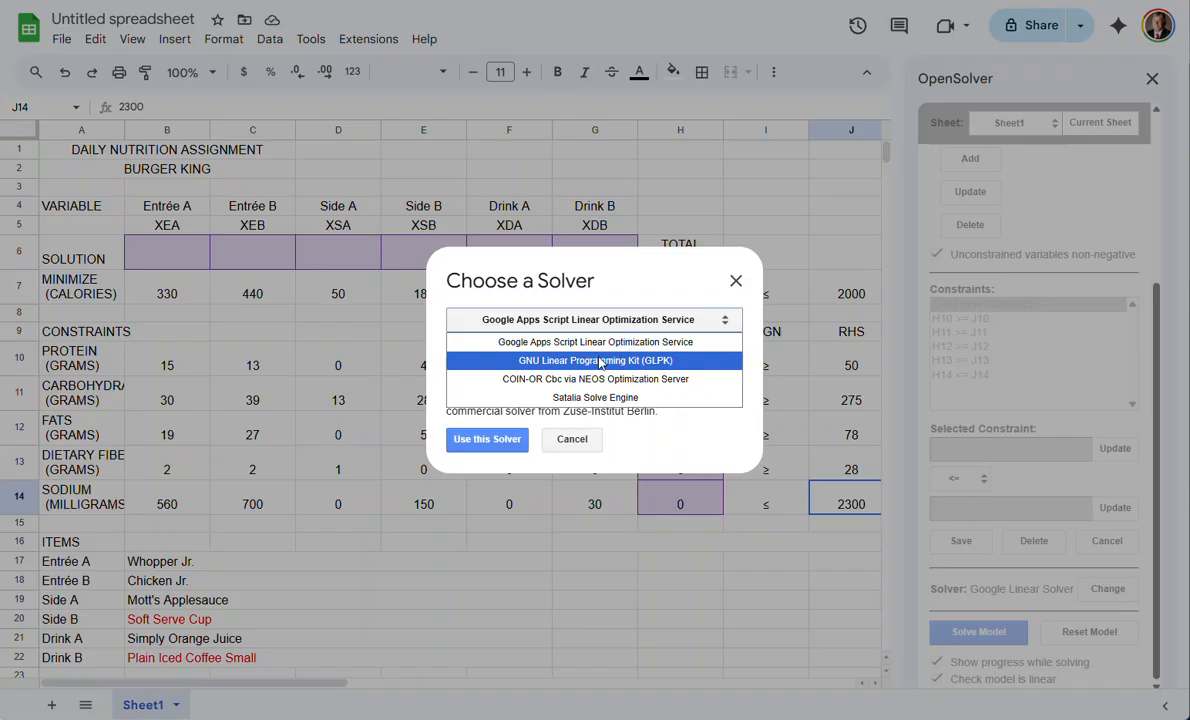
left_click(628, 326)
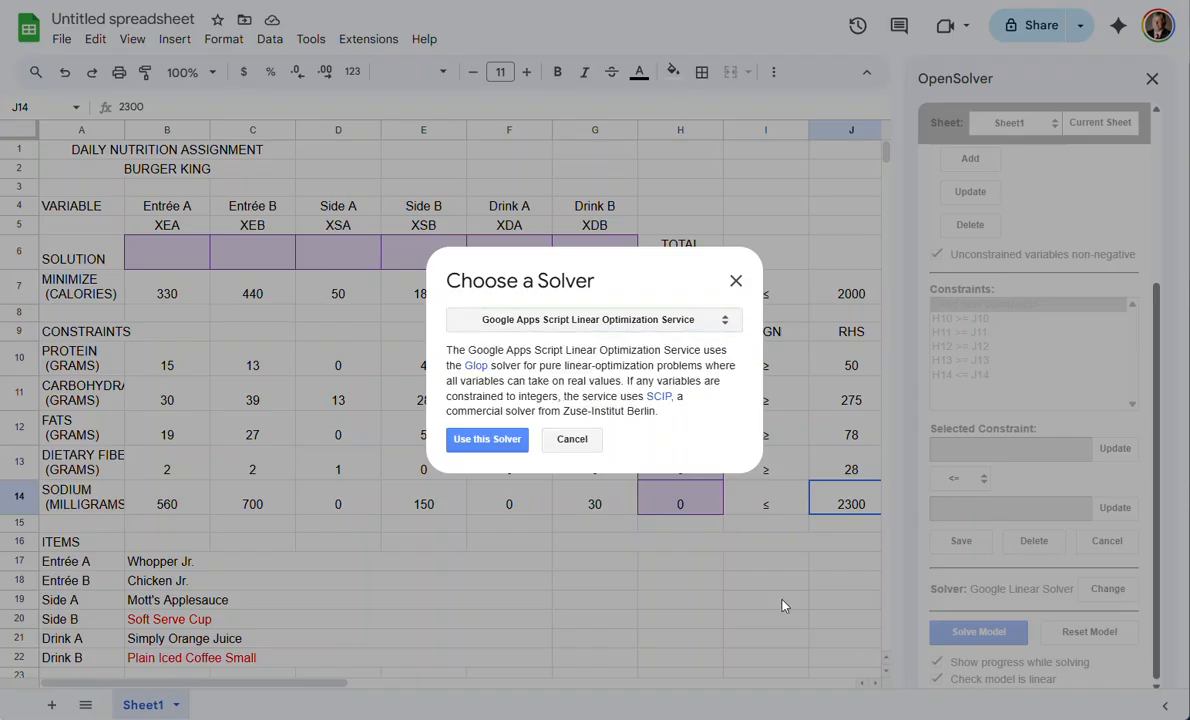
left_click(572, 439)
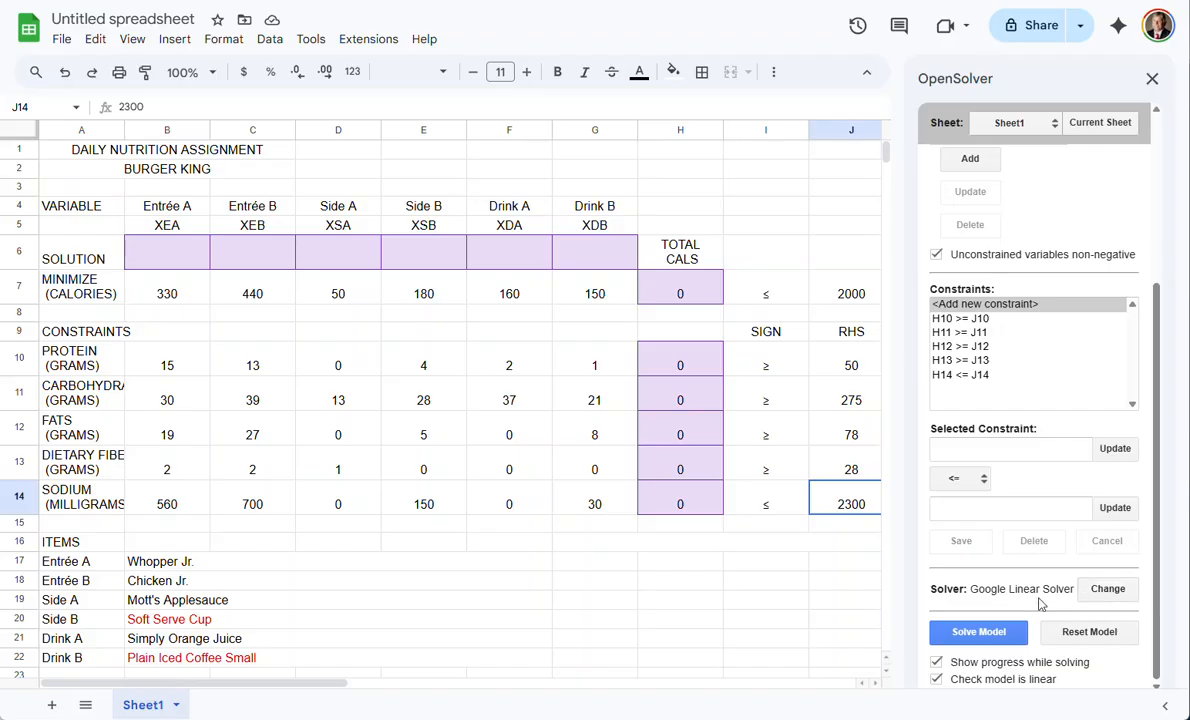
Solve the daily nutrition model with the Google Linear Solver and select the Entrée A solution in B6
left_click(980, 632)
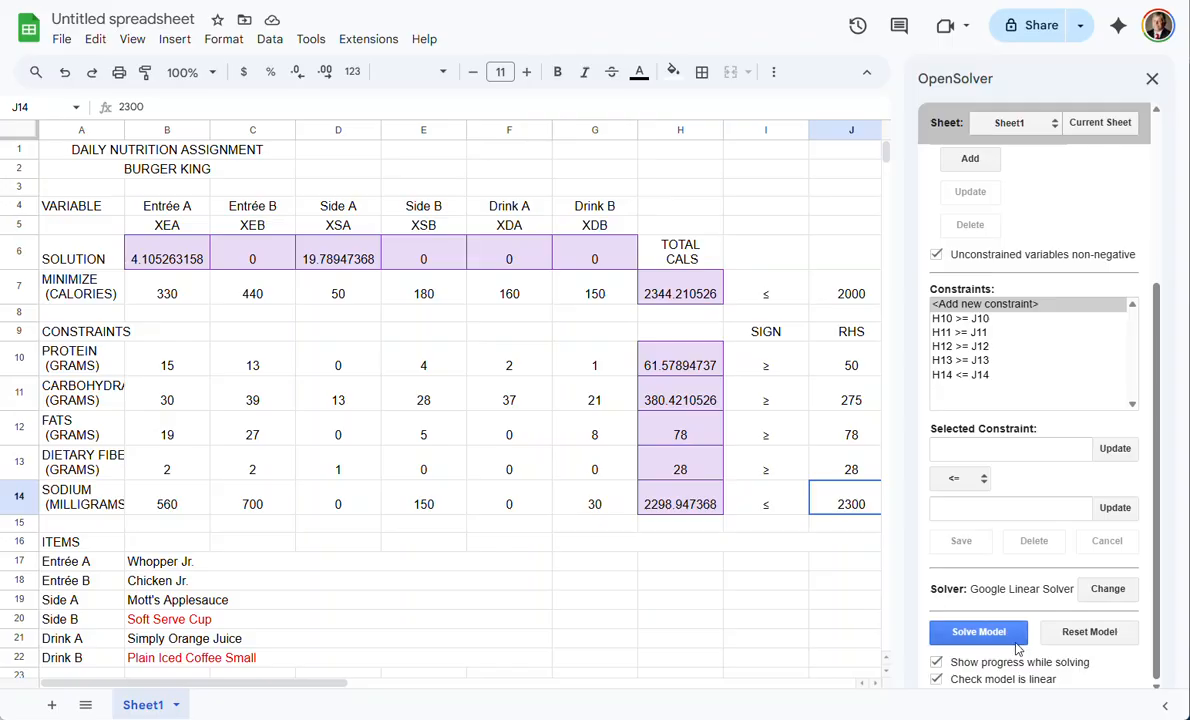
left_click(160, 250)
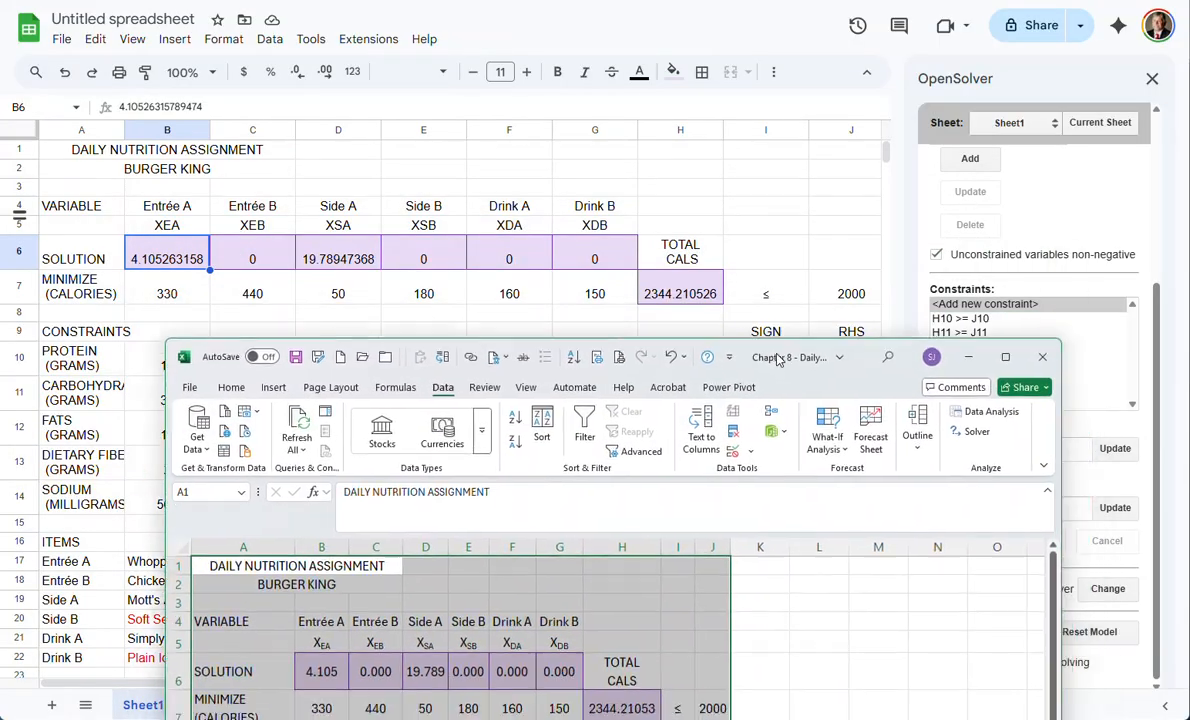
Compare the solution, total calories and constraint totals in the Excel workbook with the OpenSolver results in the Google sheet
left_click_drag(779, 360, 654, 307)
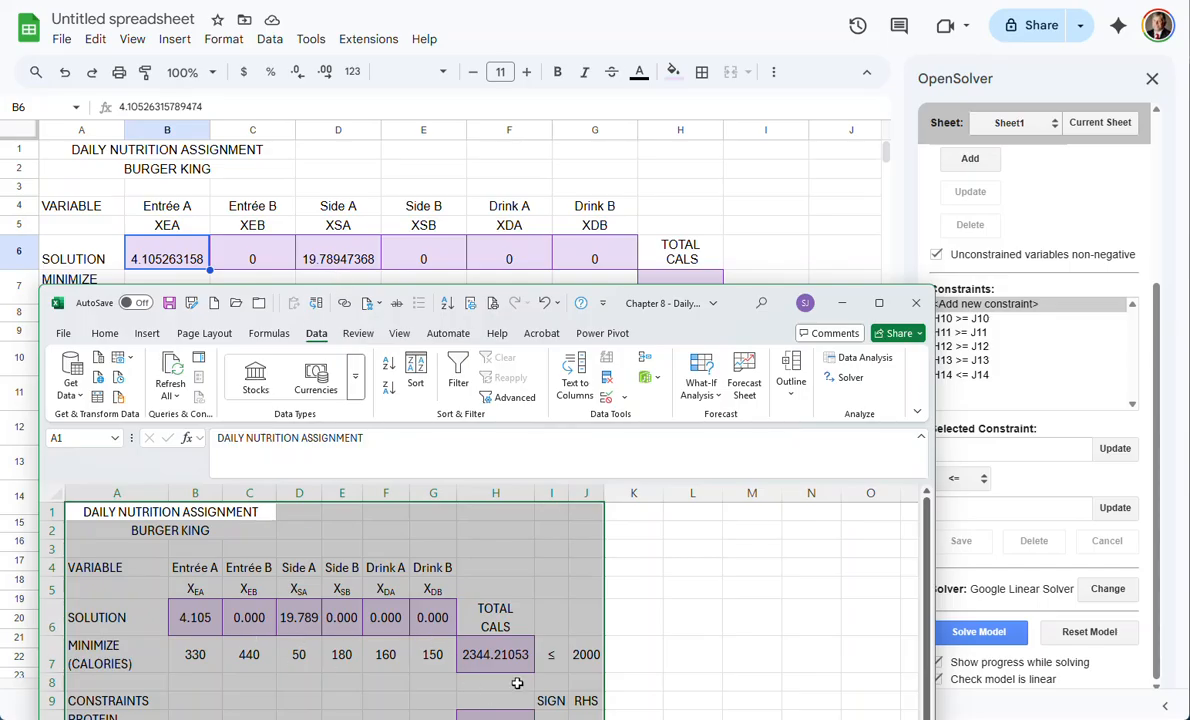
left_click_drag(669, 313, 688, 335)
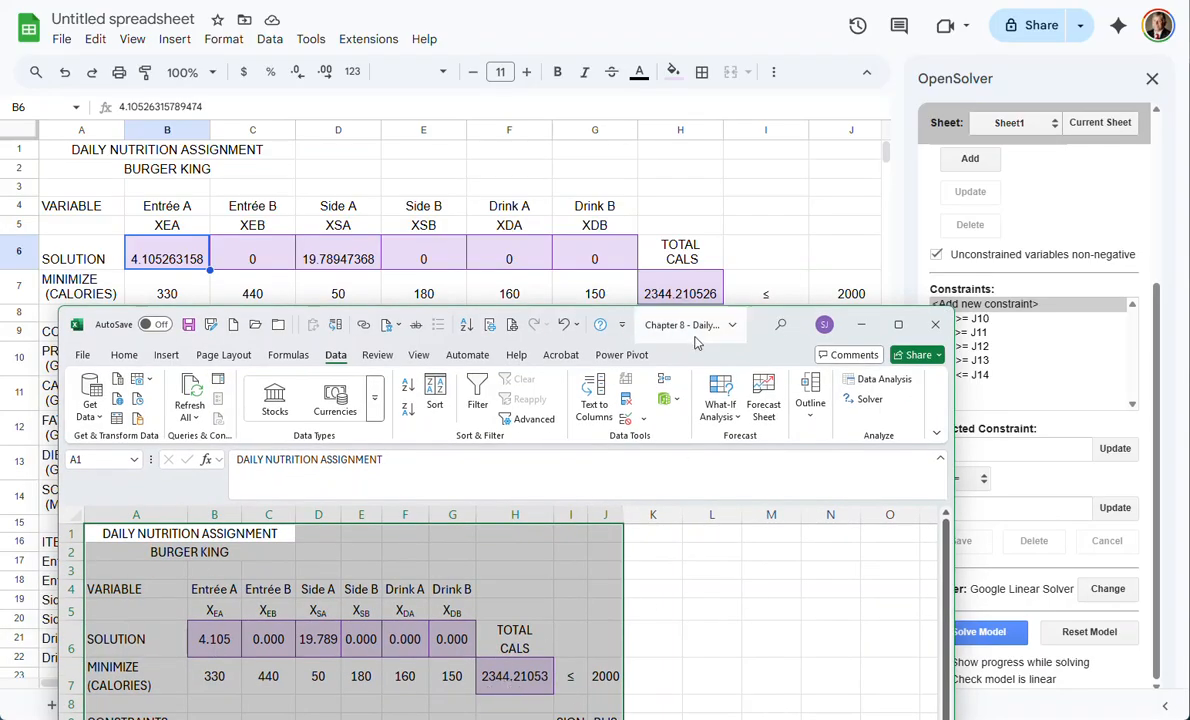
left_click_drag(666, 334, 349, 0)
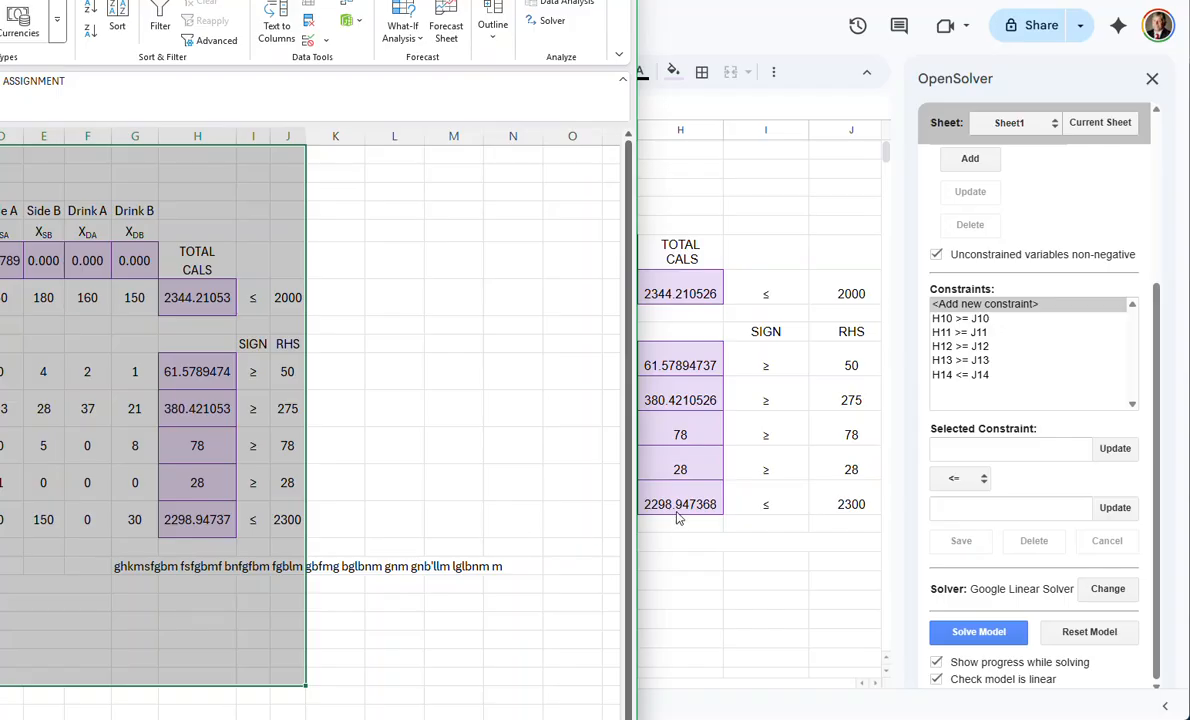
left_click(683, 548)
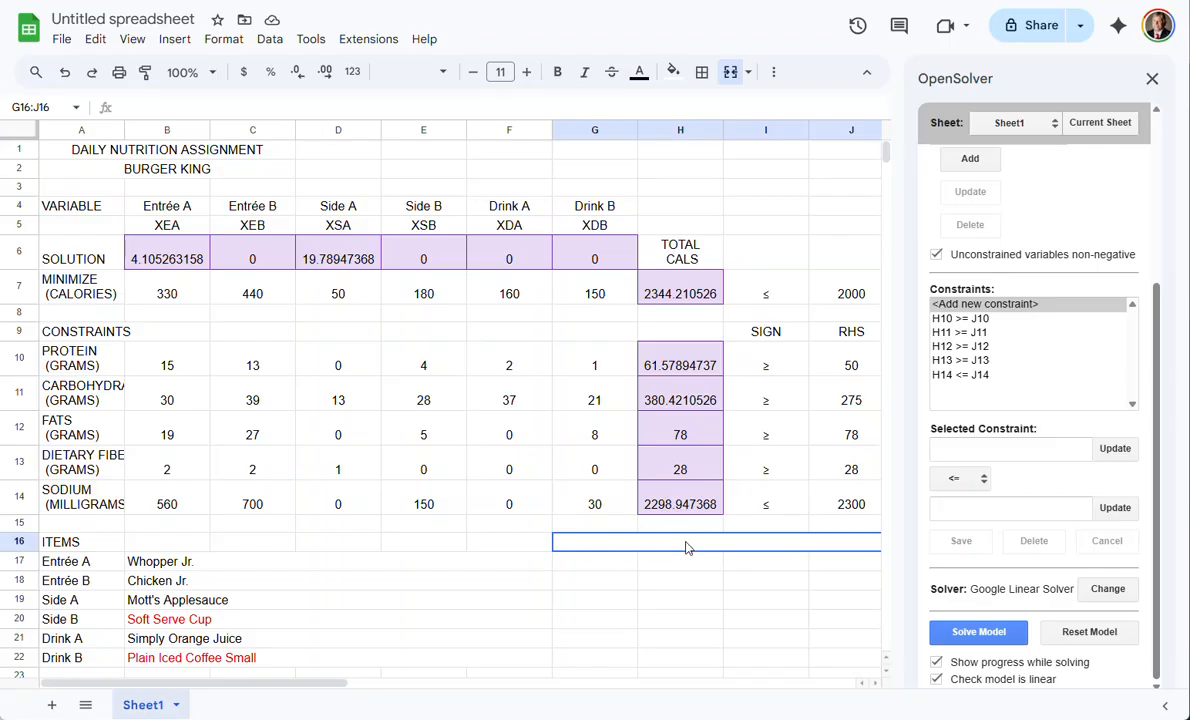
left_click(674, 296)
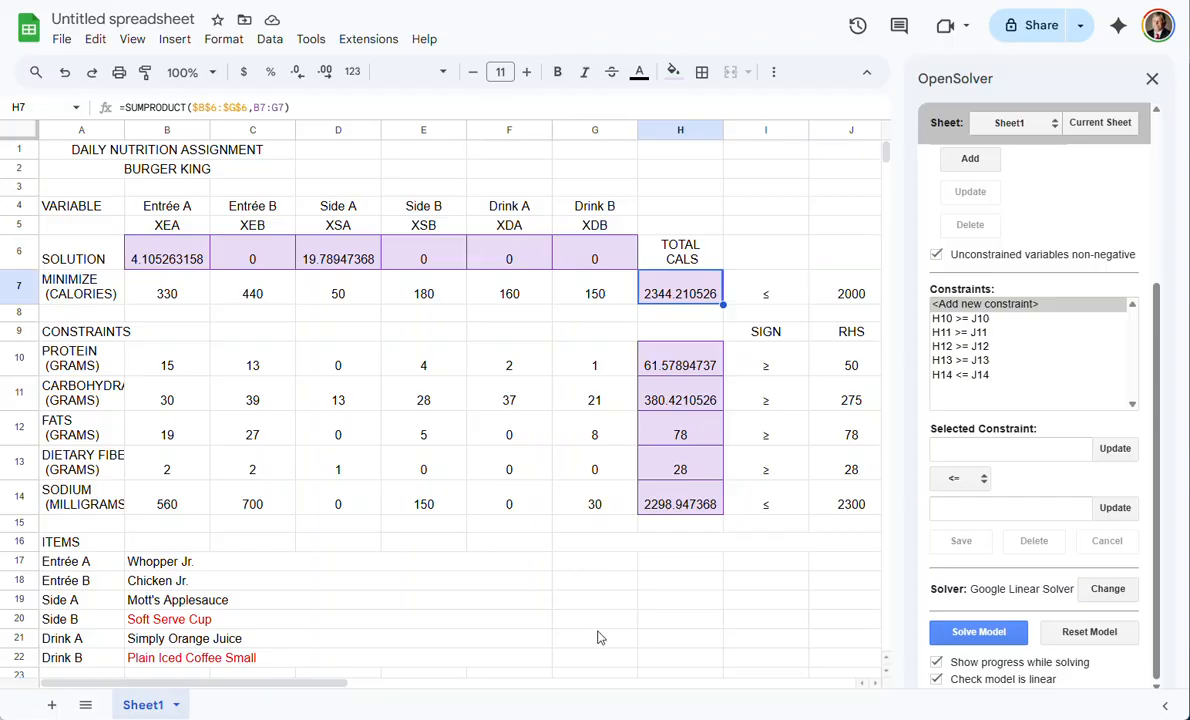
Close OpenSolver and enter the placeholder text "yw'ptkhmerpghkmerhgkmeerg[okemgrakehg" in the merged cell G16:J16
left_click(1152, 78)
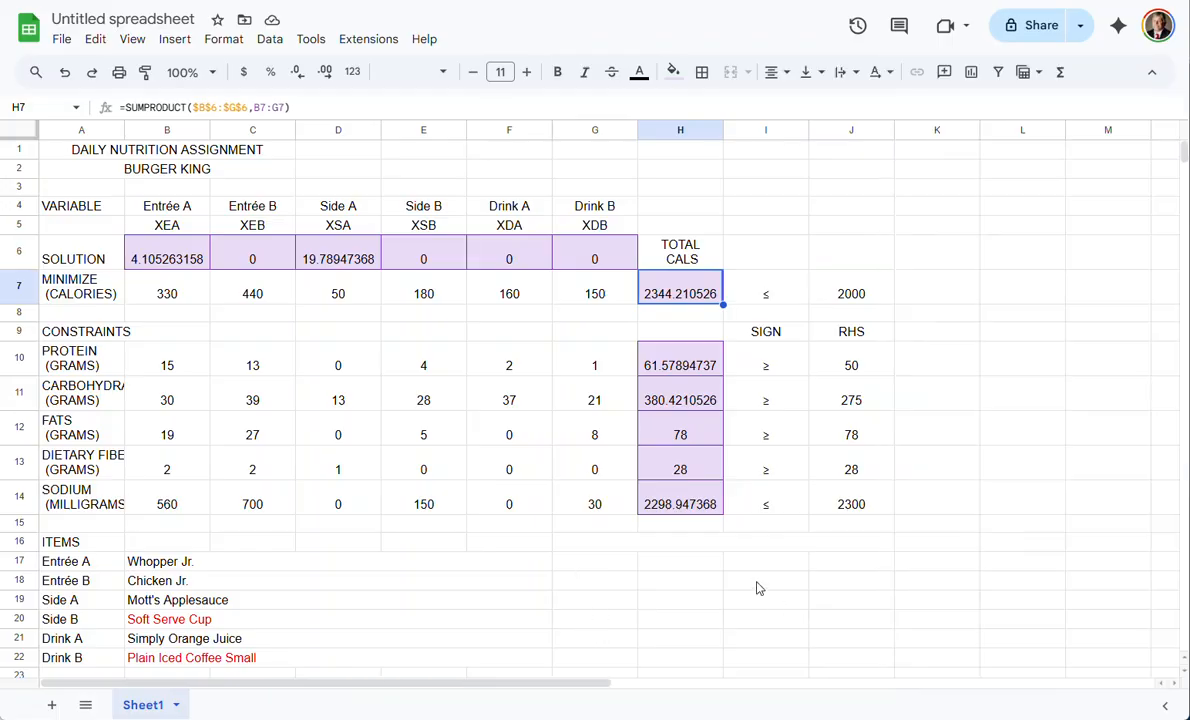
left_click(594, 550)
type("yw'ptkhmerpghkme")
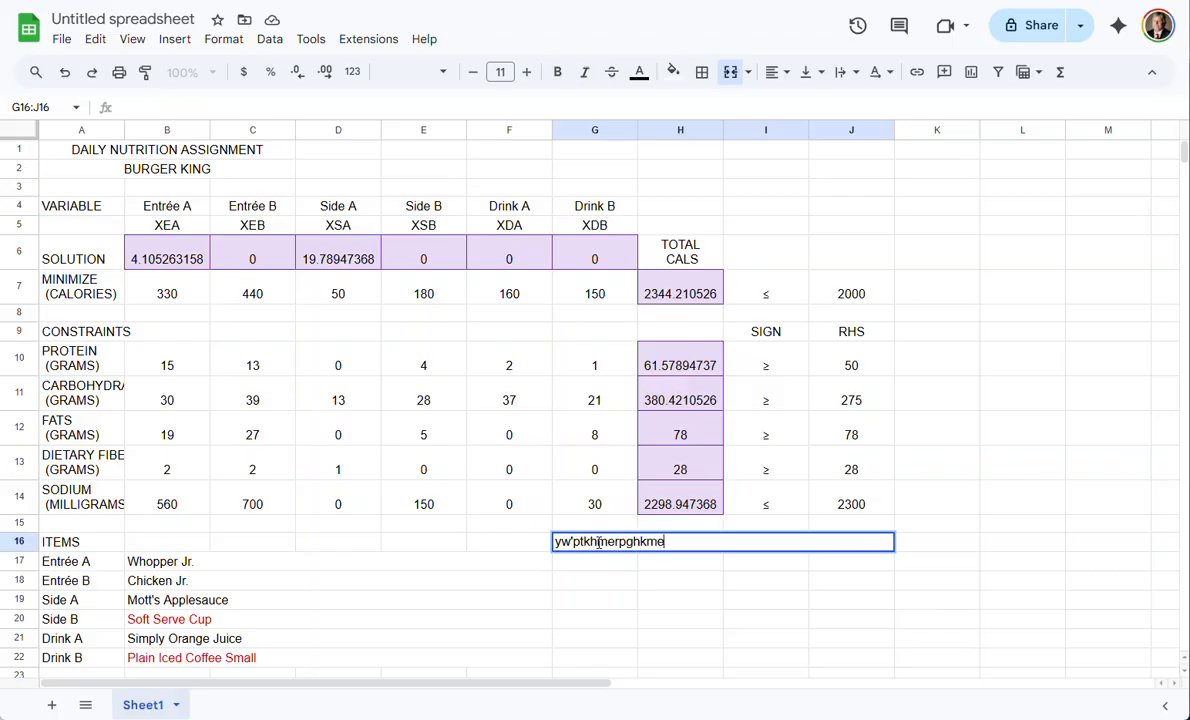
type("rhgkmeerg[okemgrakehg")
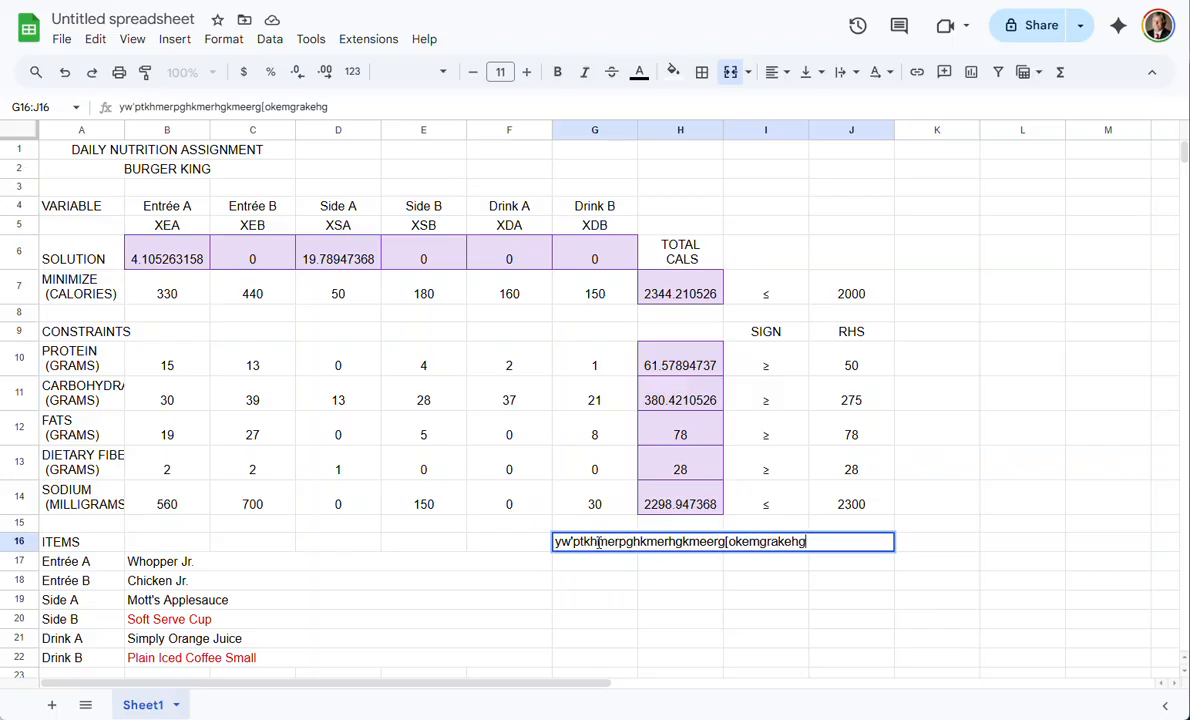
key("Return")
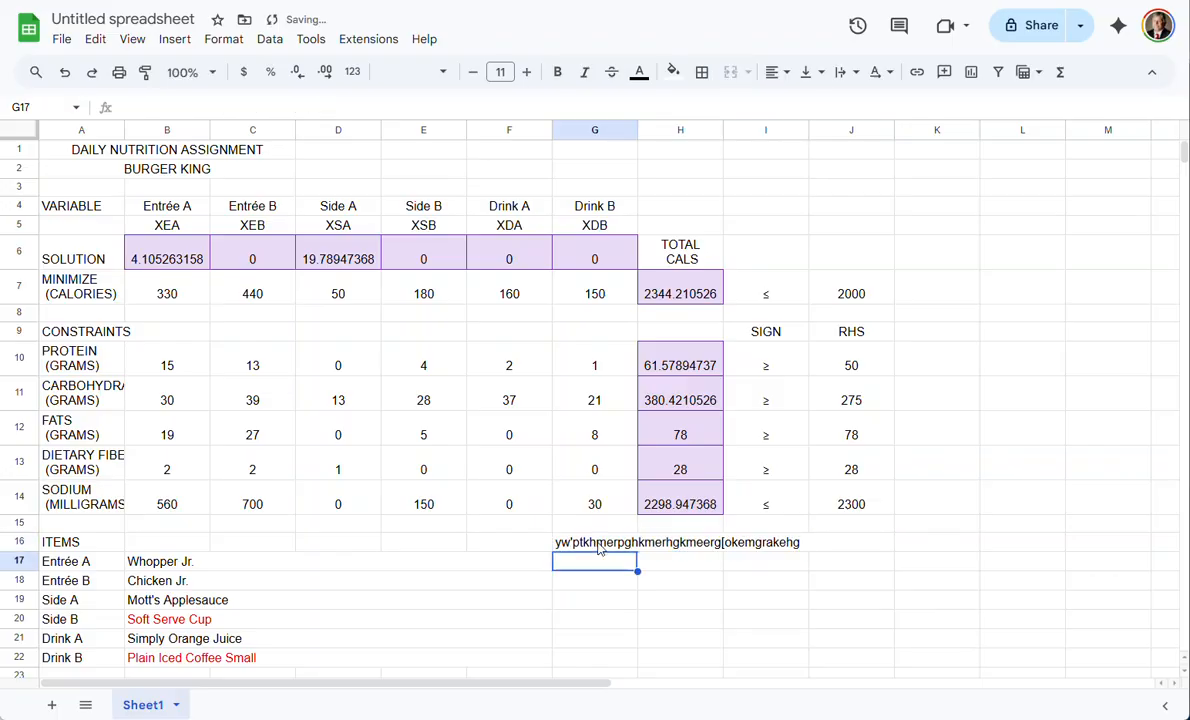